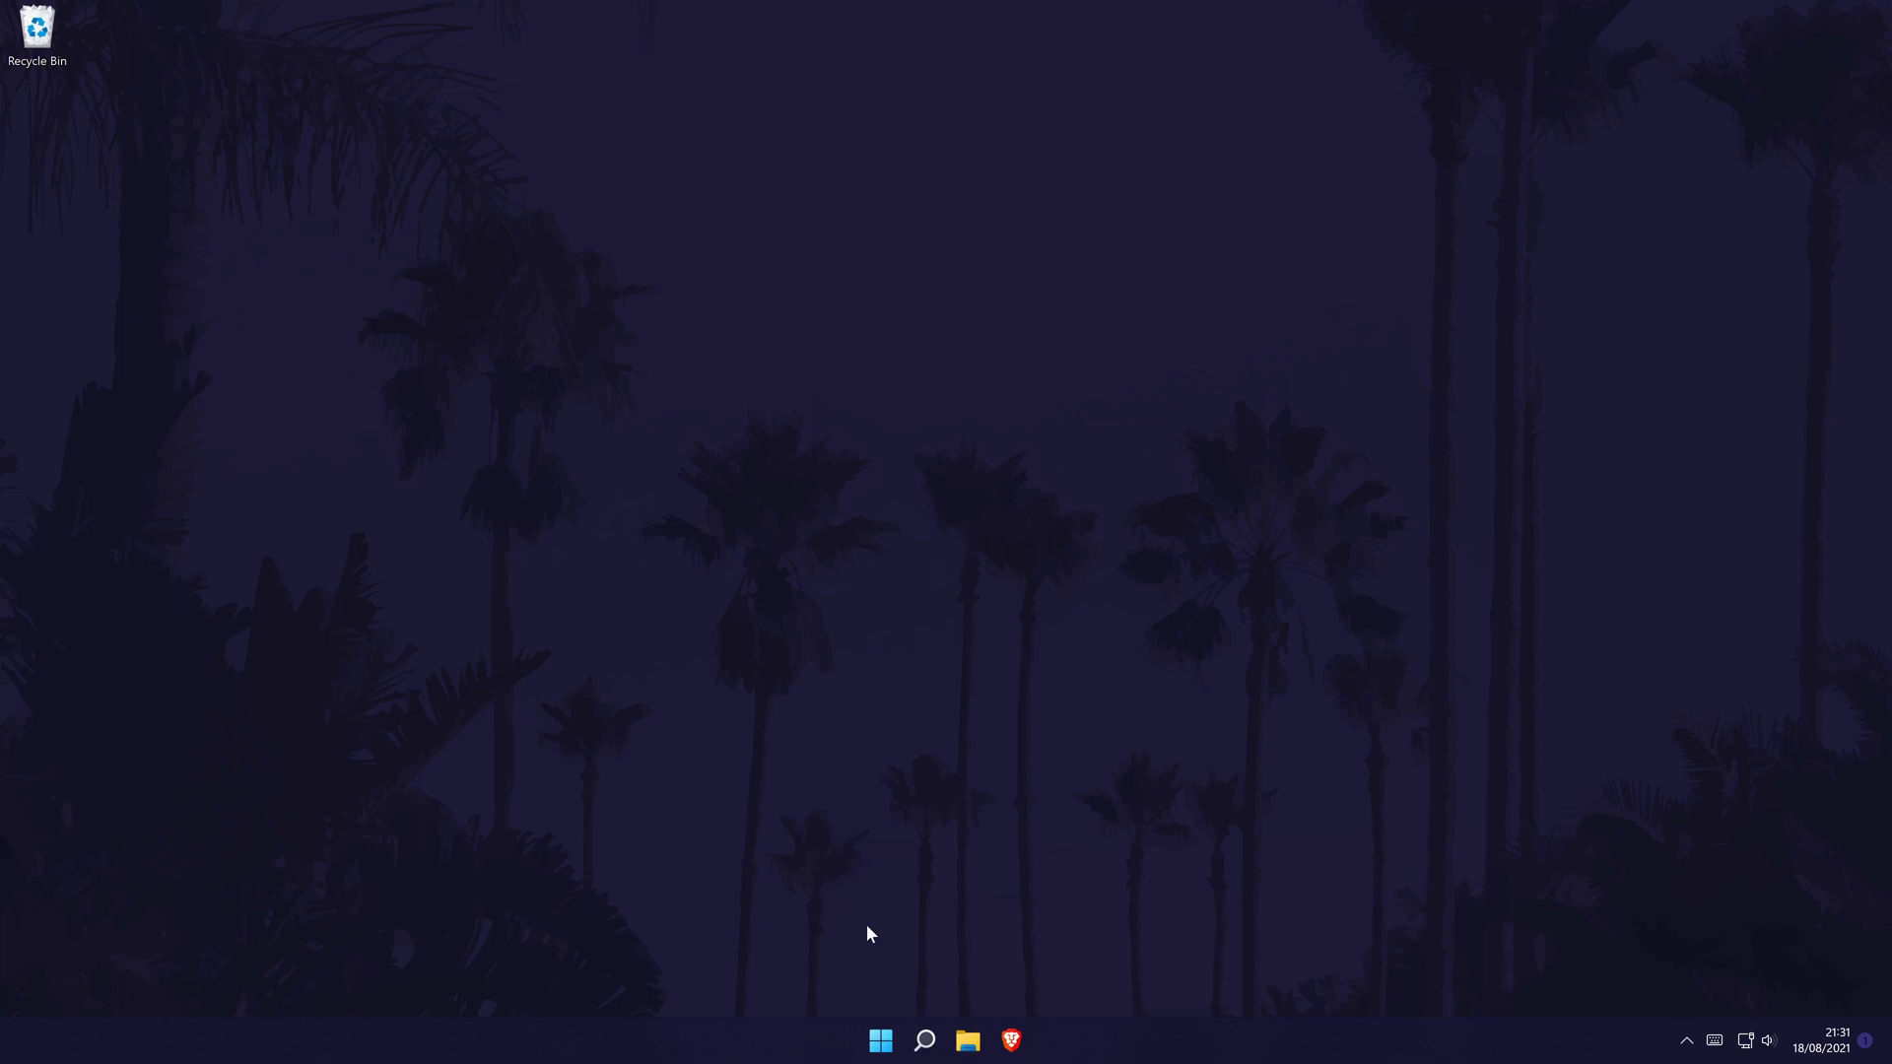
Step: Open Task Manager and bring up the actions for the Adobe Update Service process
right_click(881, 1040)
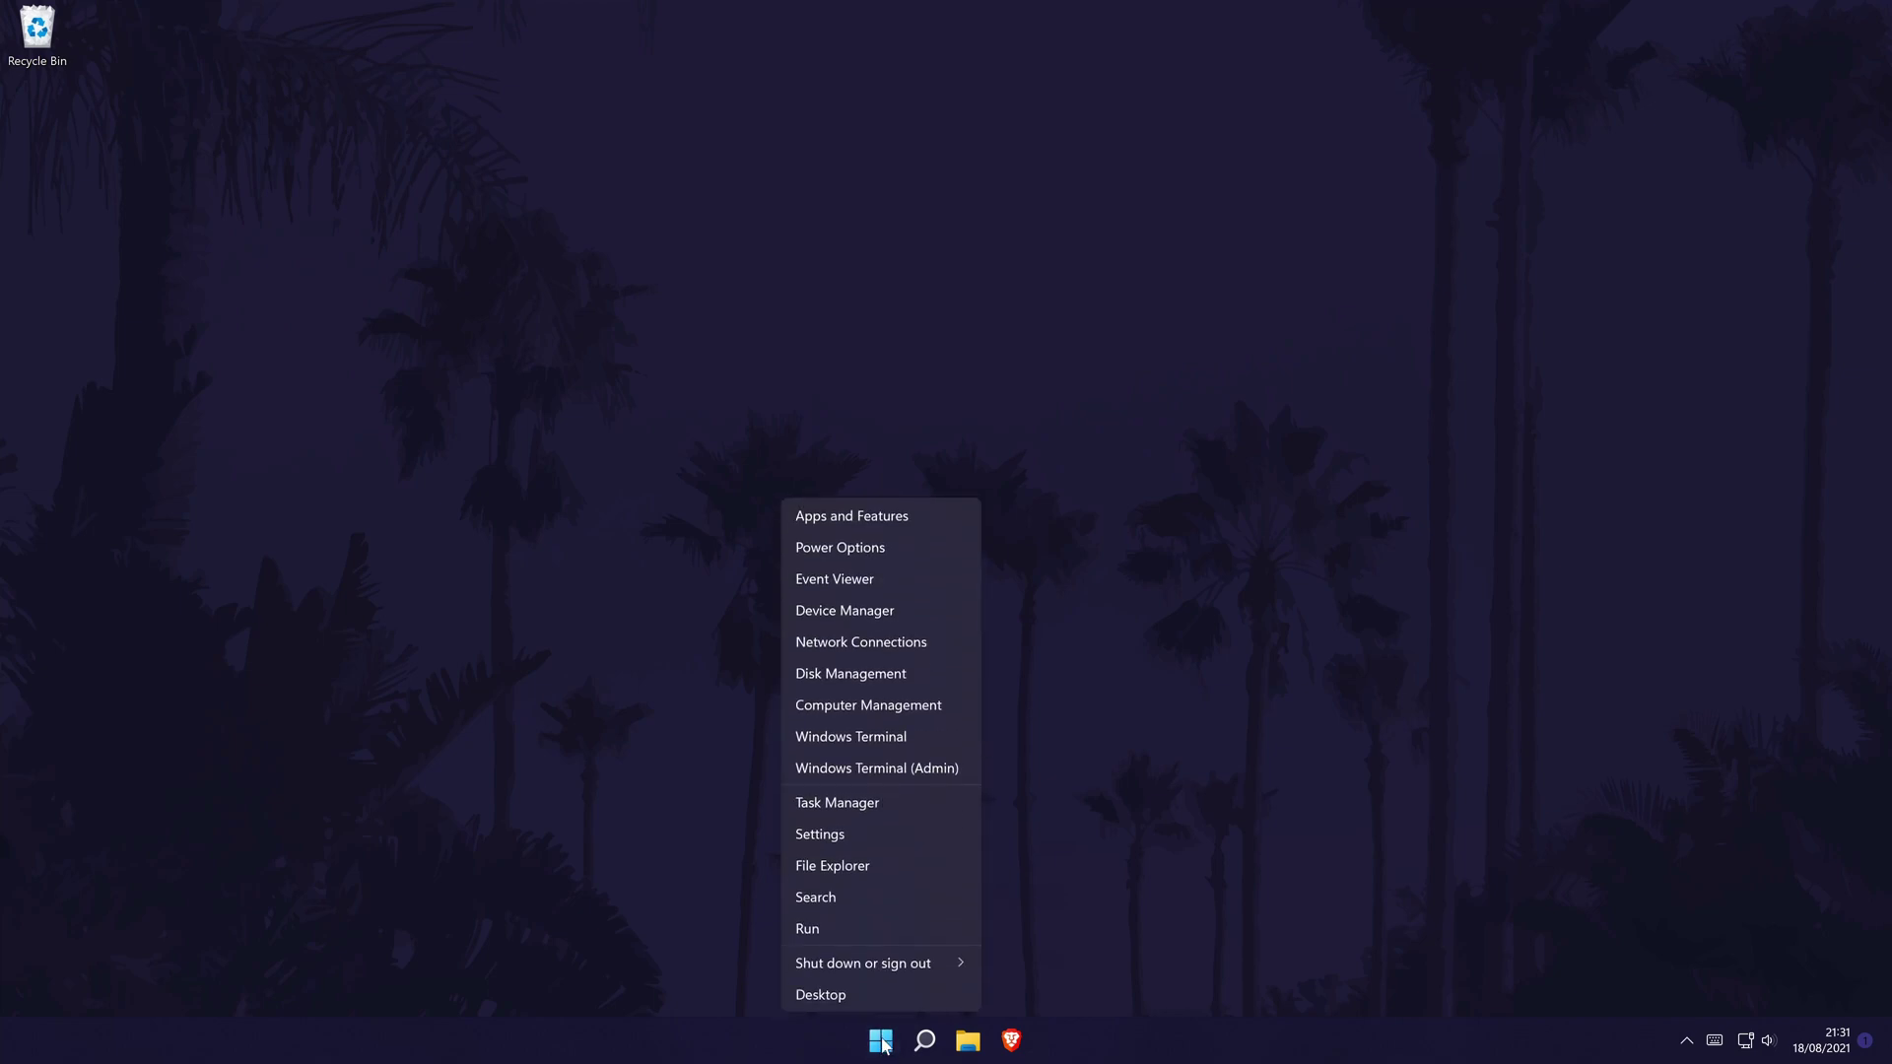
click(896, 810)
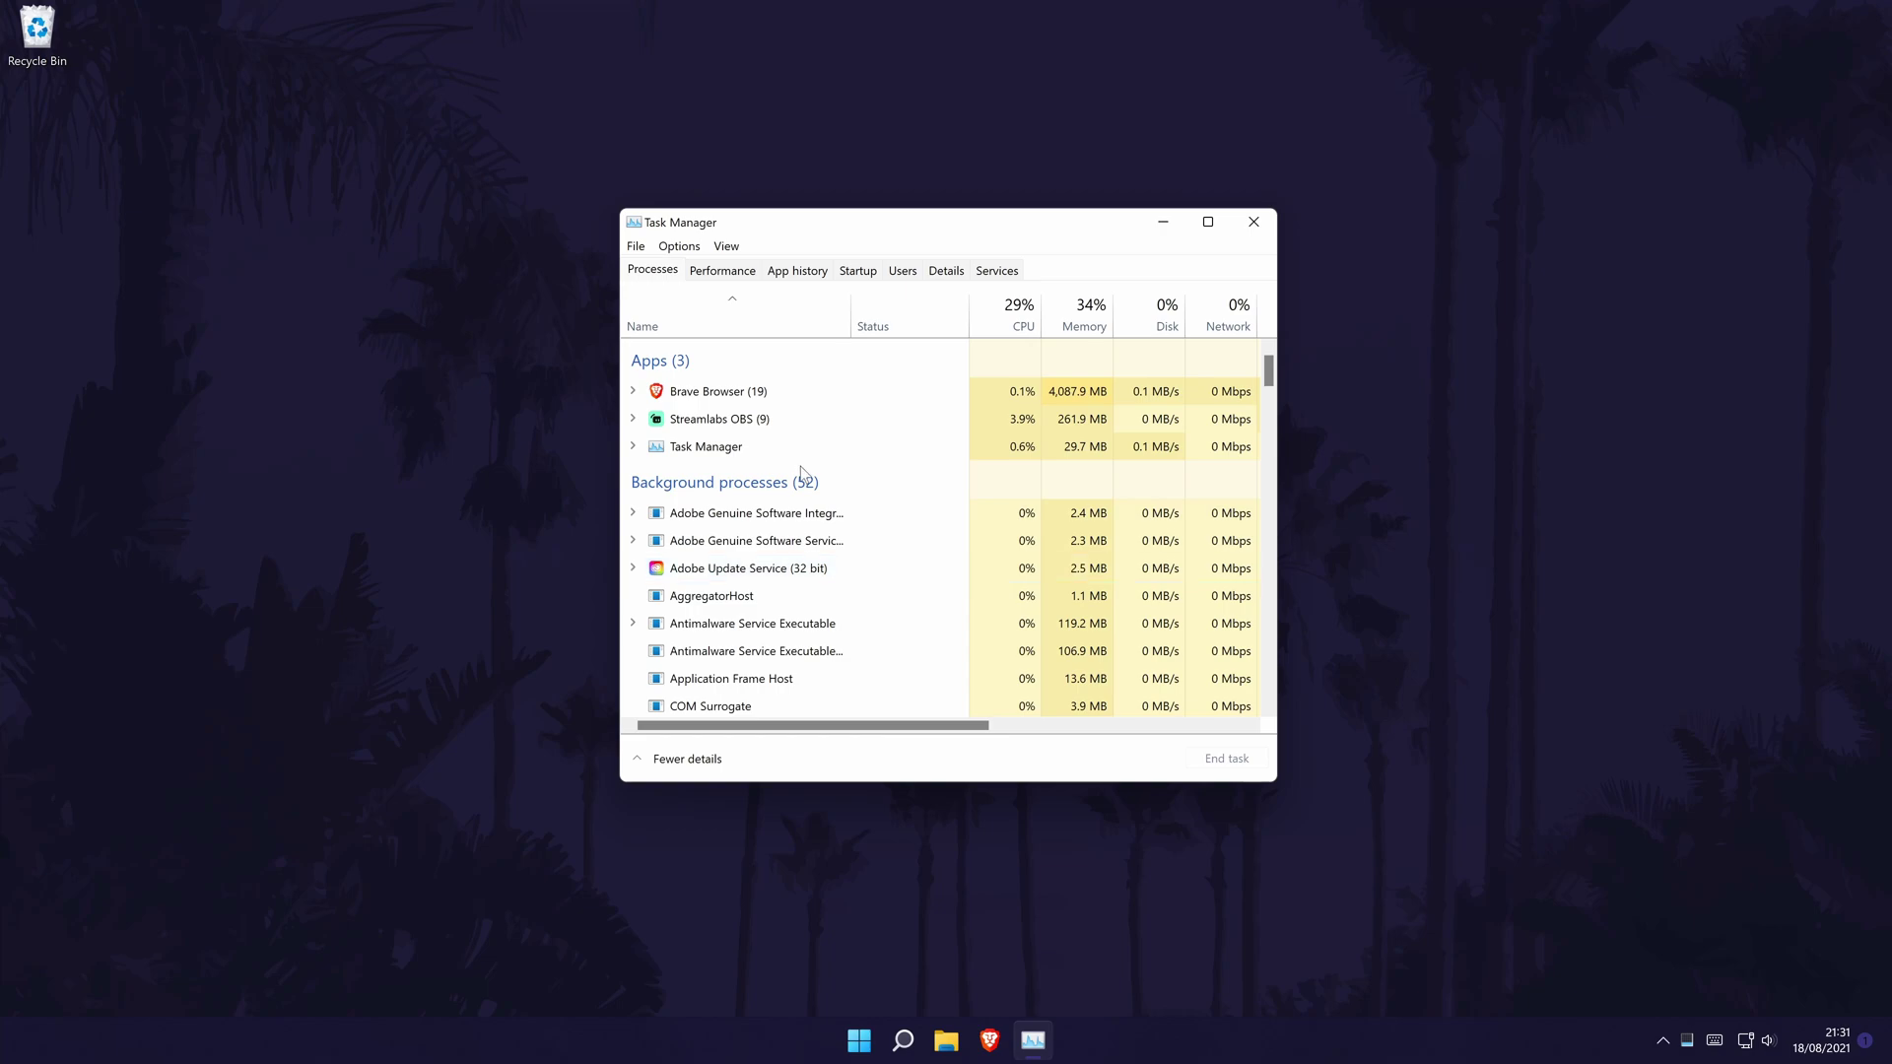
right_click(757, 576)
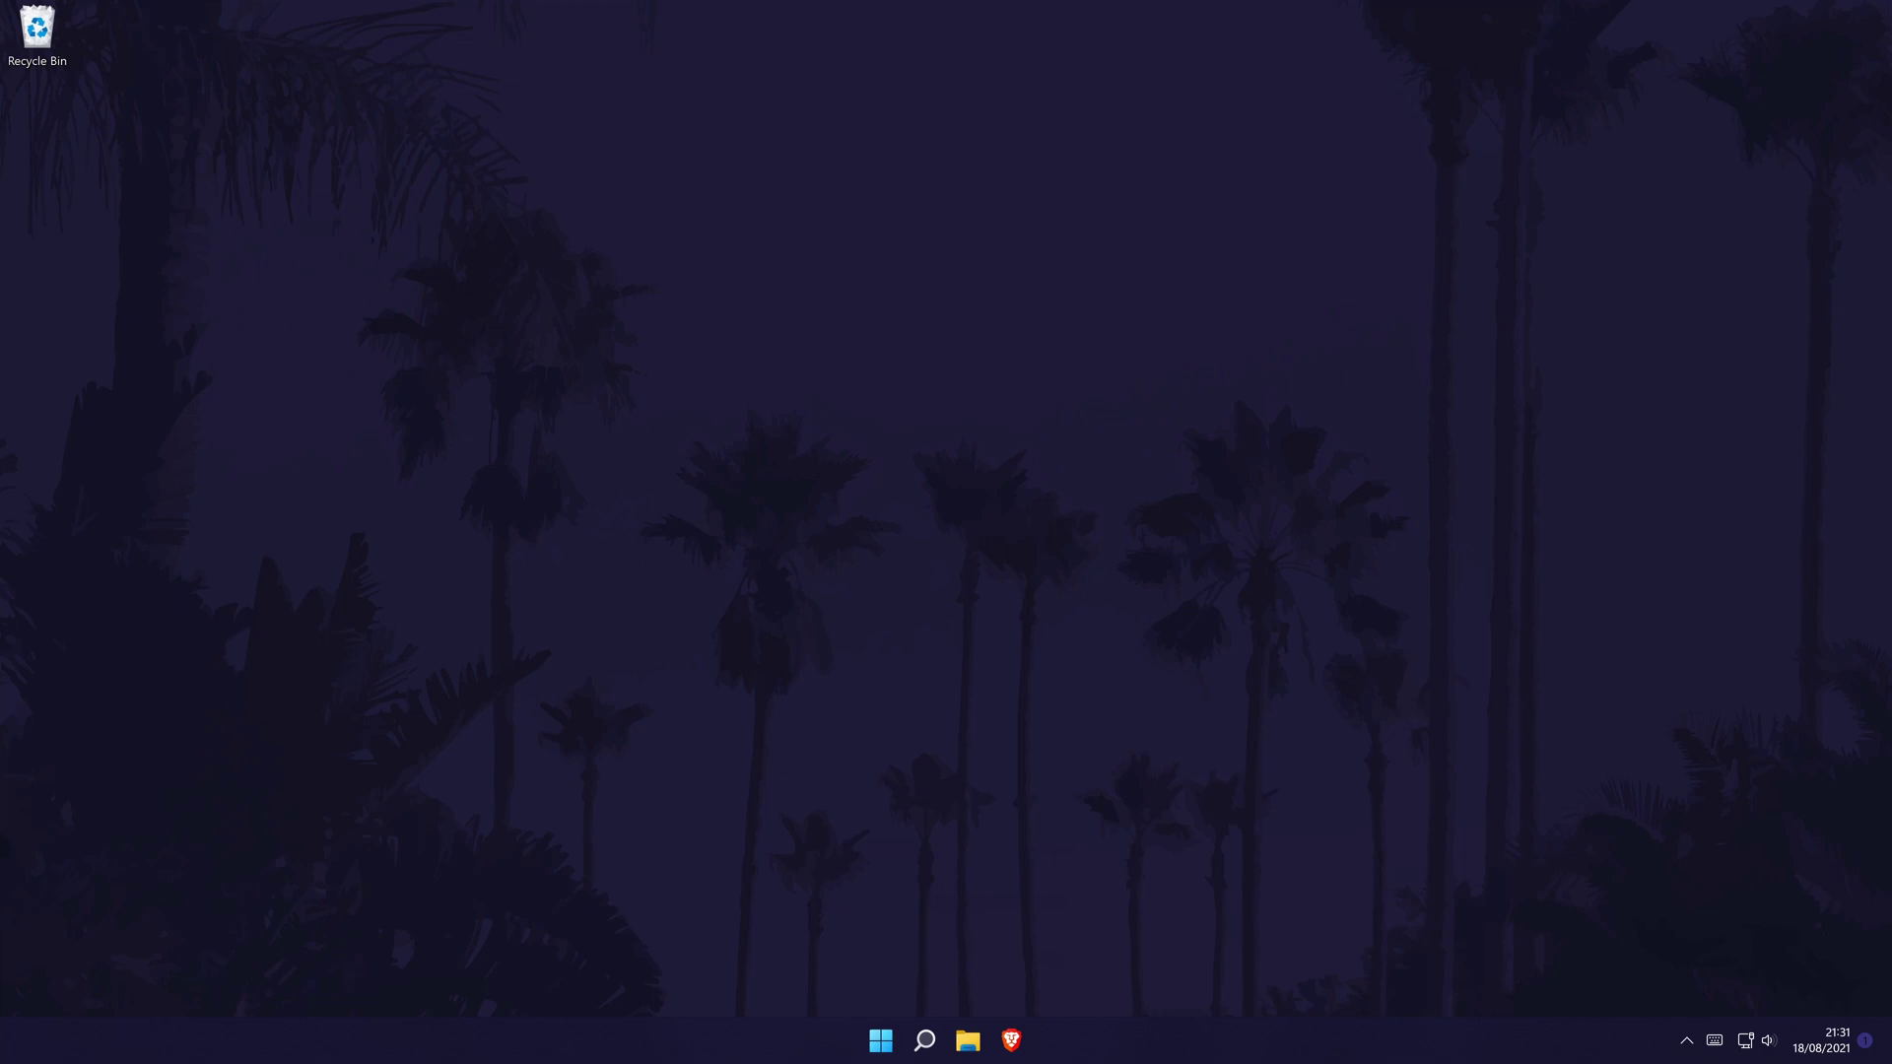
Step: Run Streamlabs OBS as administrator from the Recent list in Windows search
click(924, 1039)
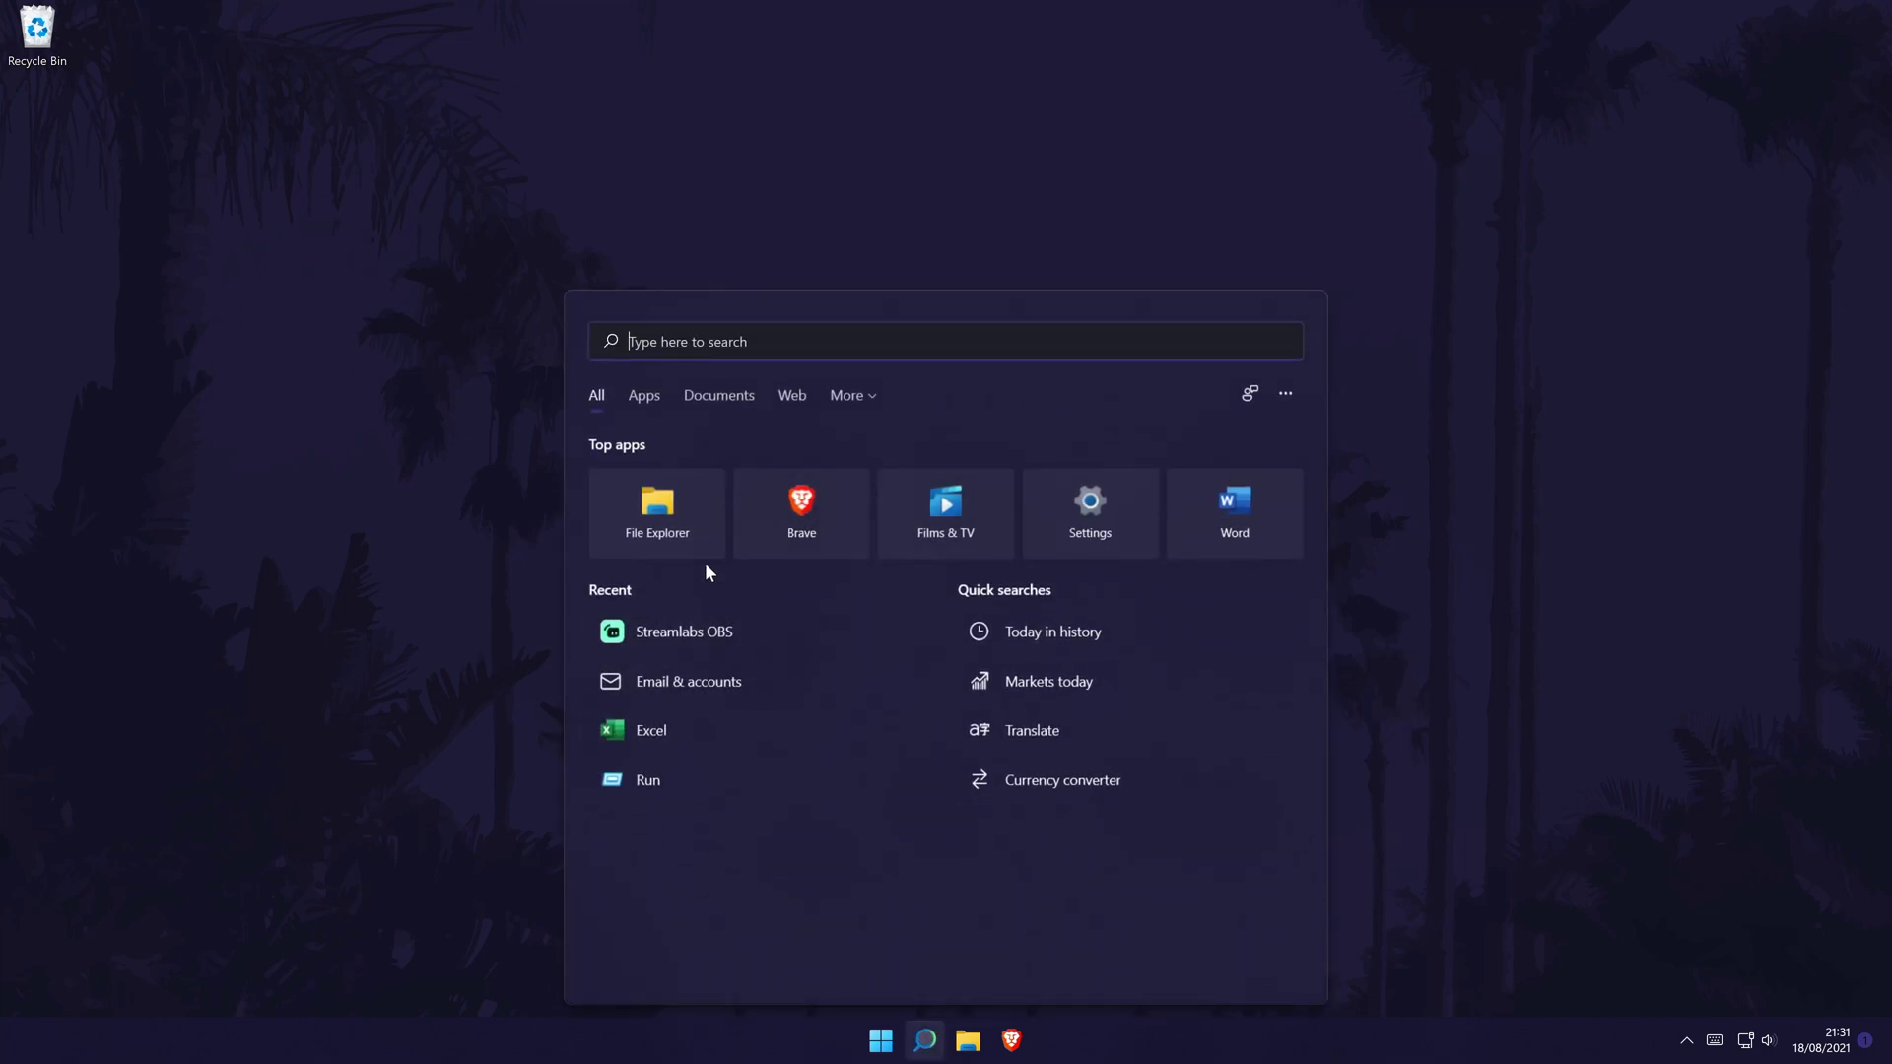
right_click(688, 630)
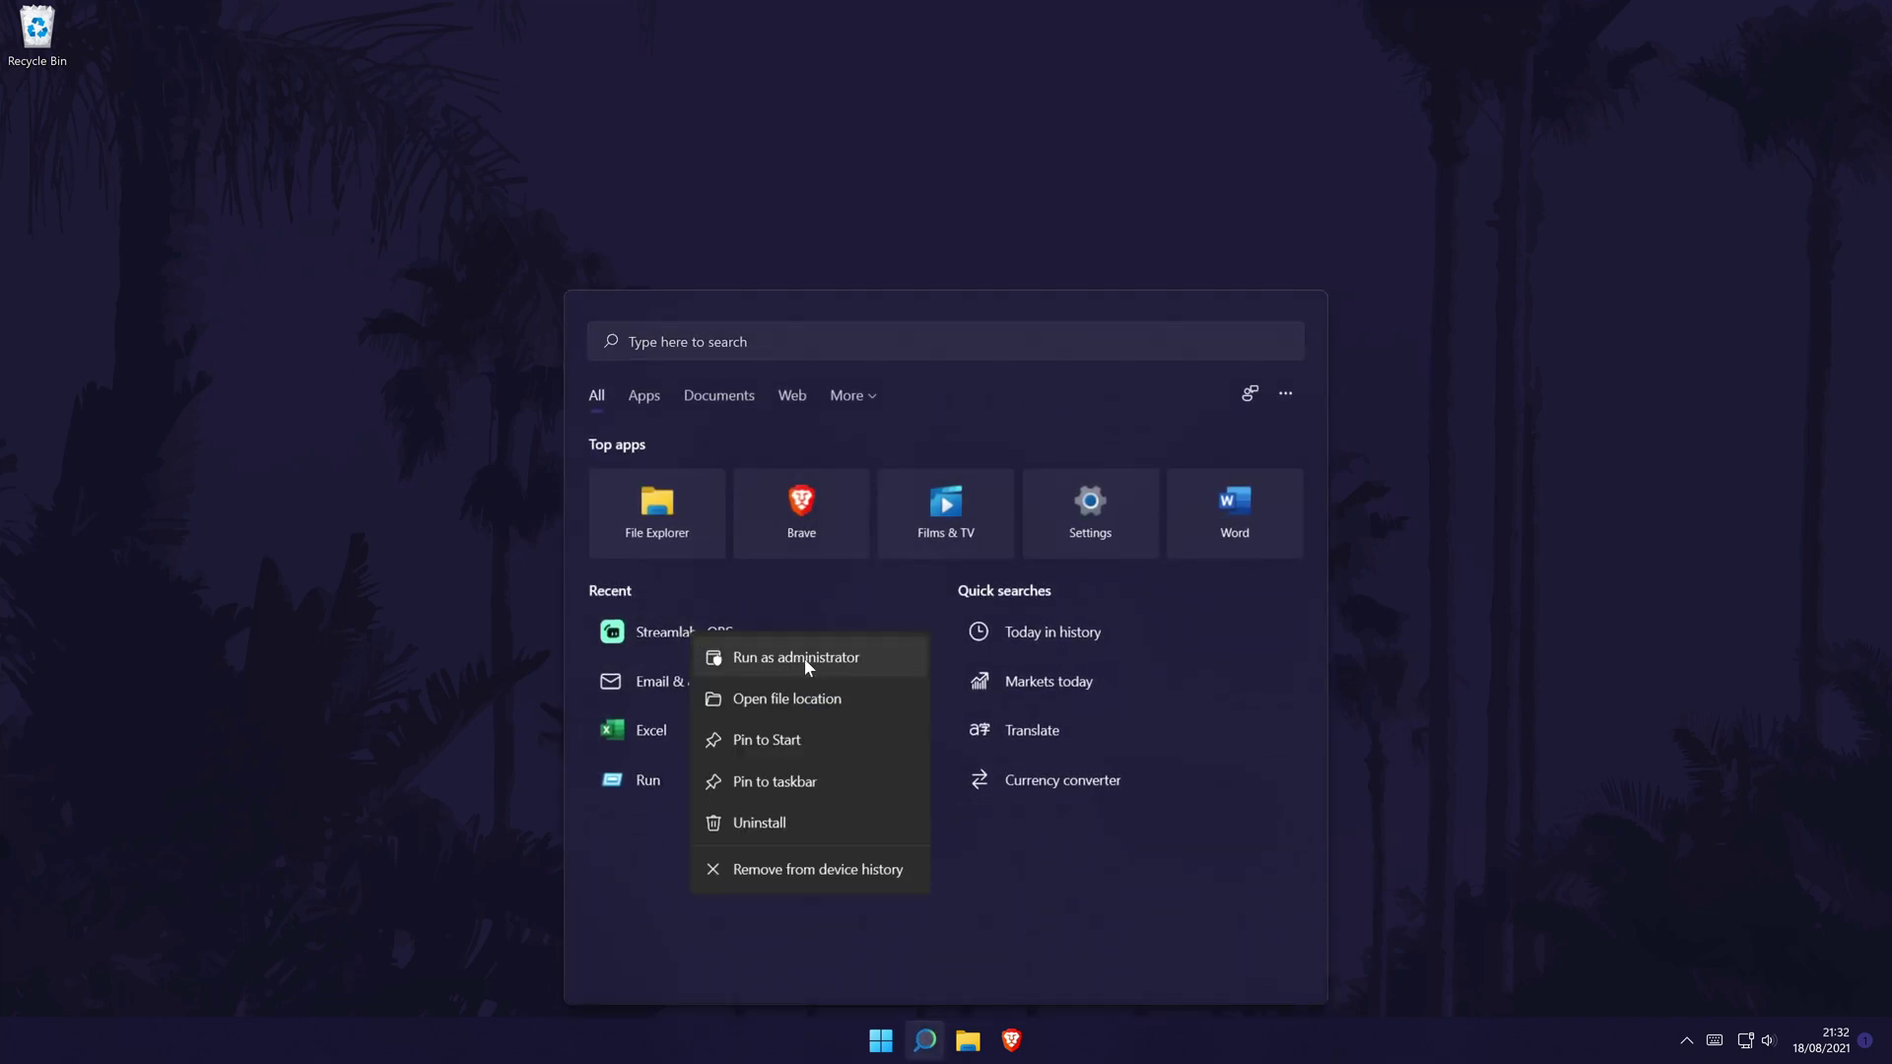
click(884, 659)
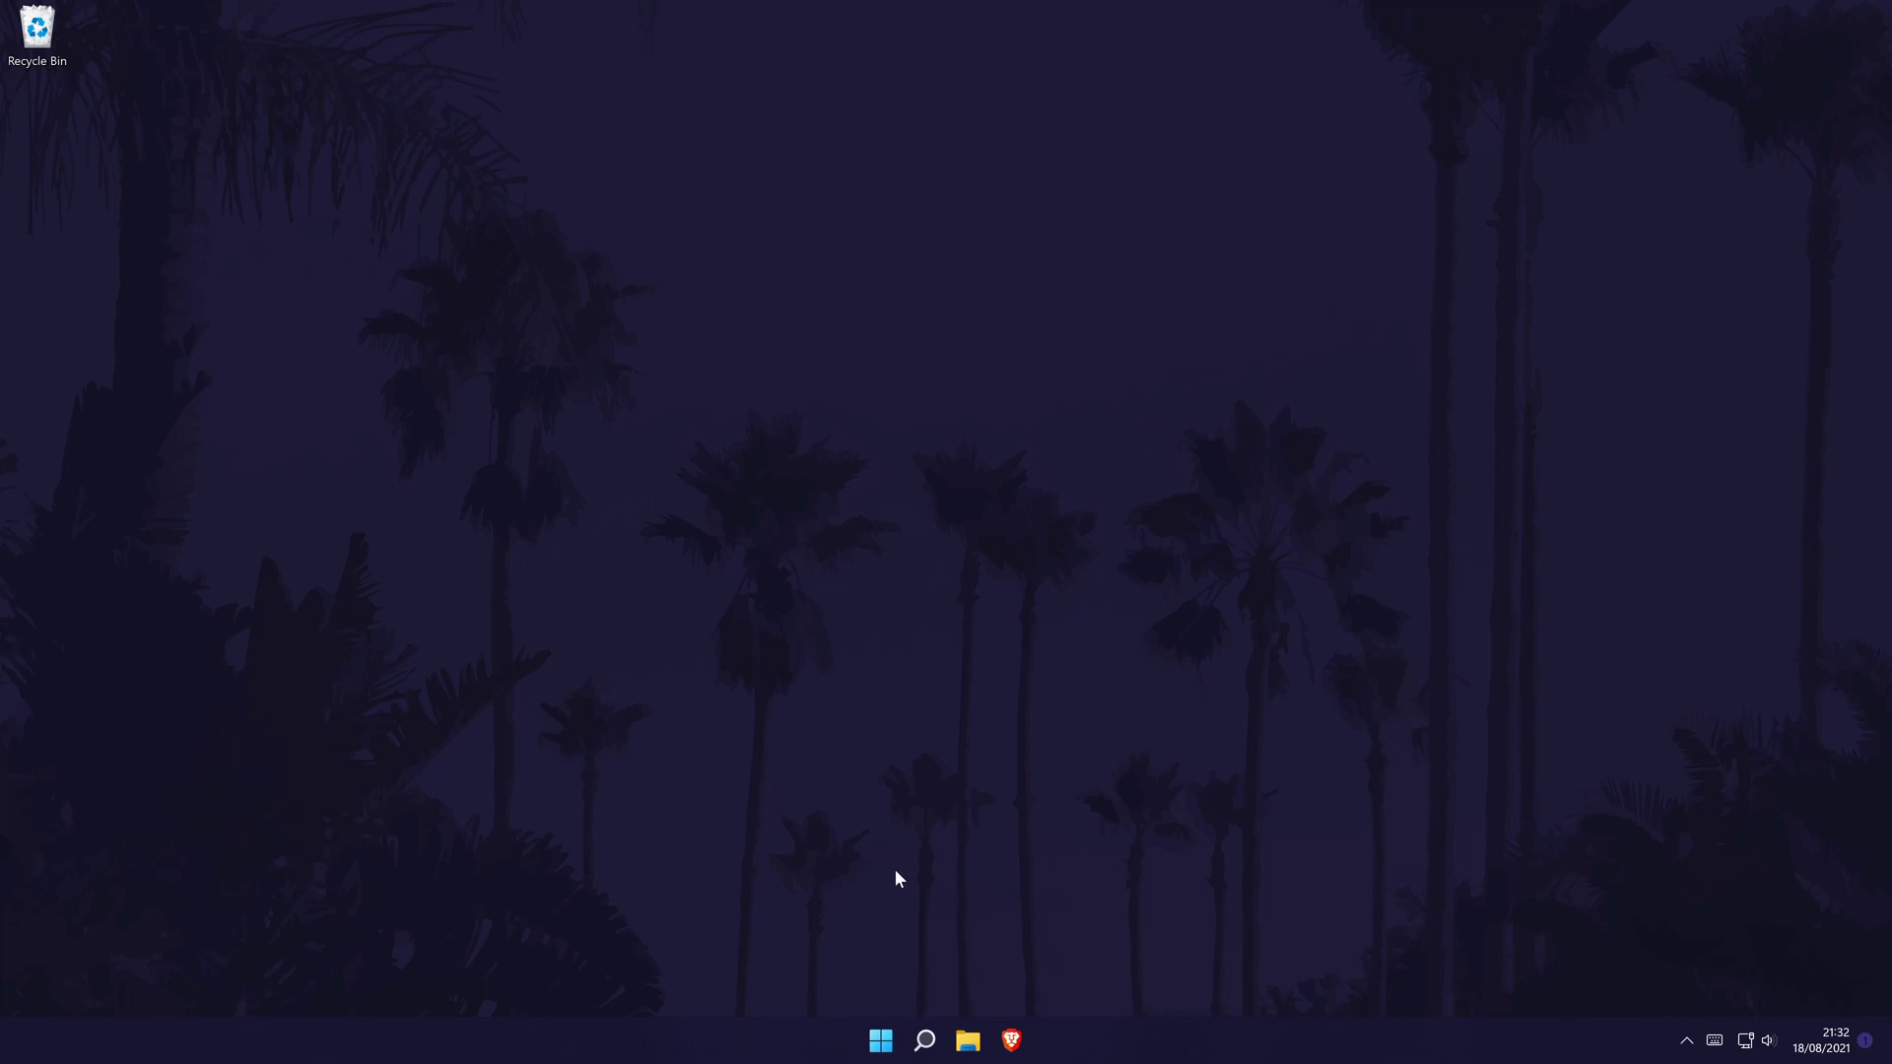
Step: Restart the computer from the Start menu's power options
click(882, 1041)
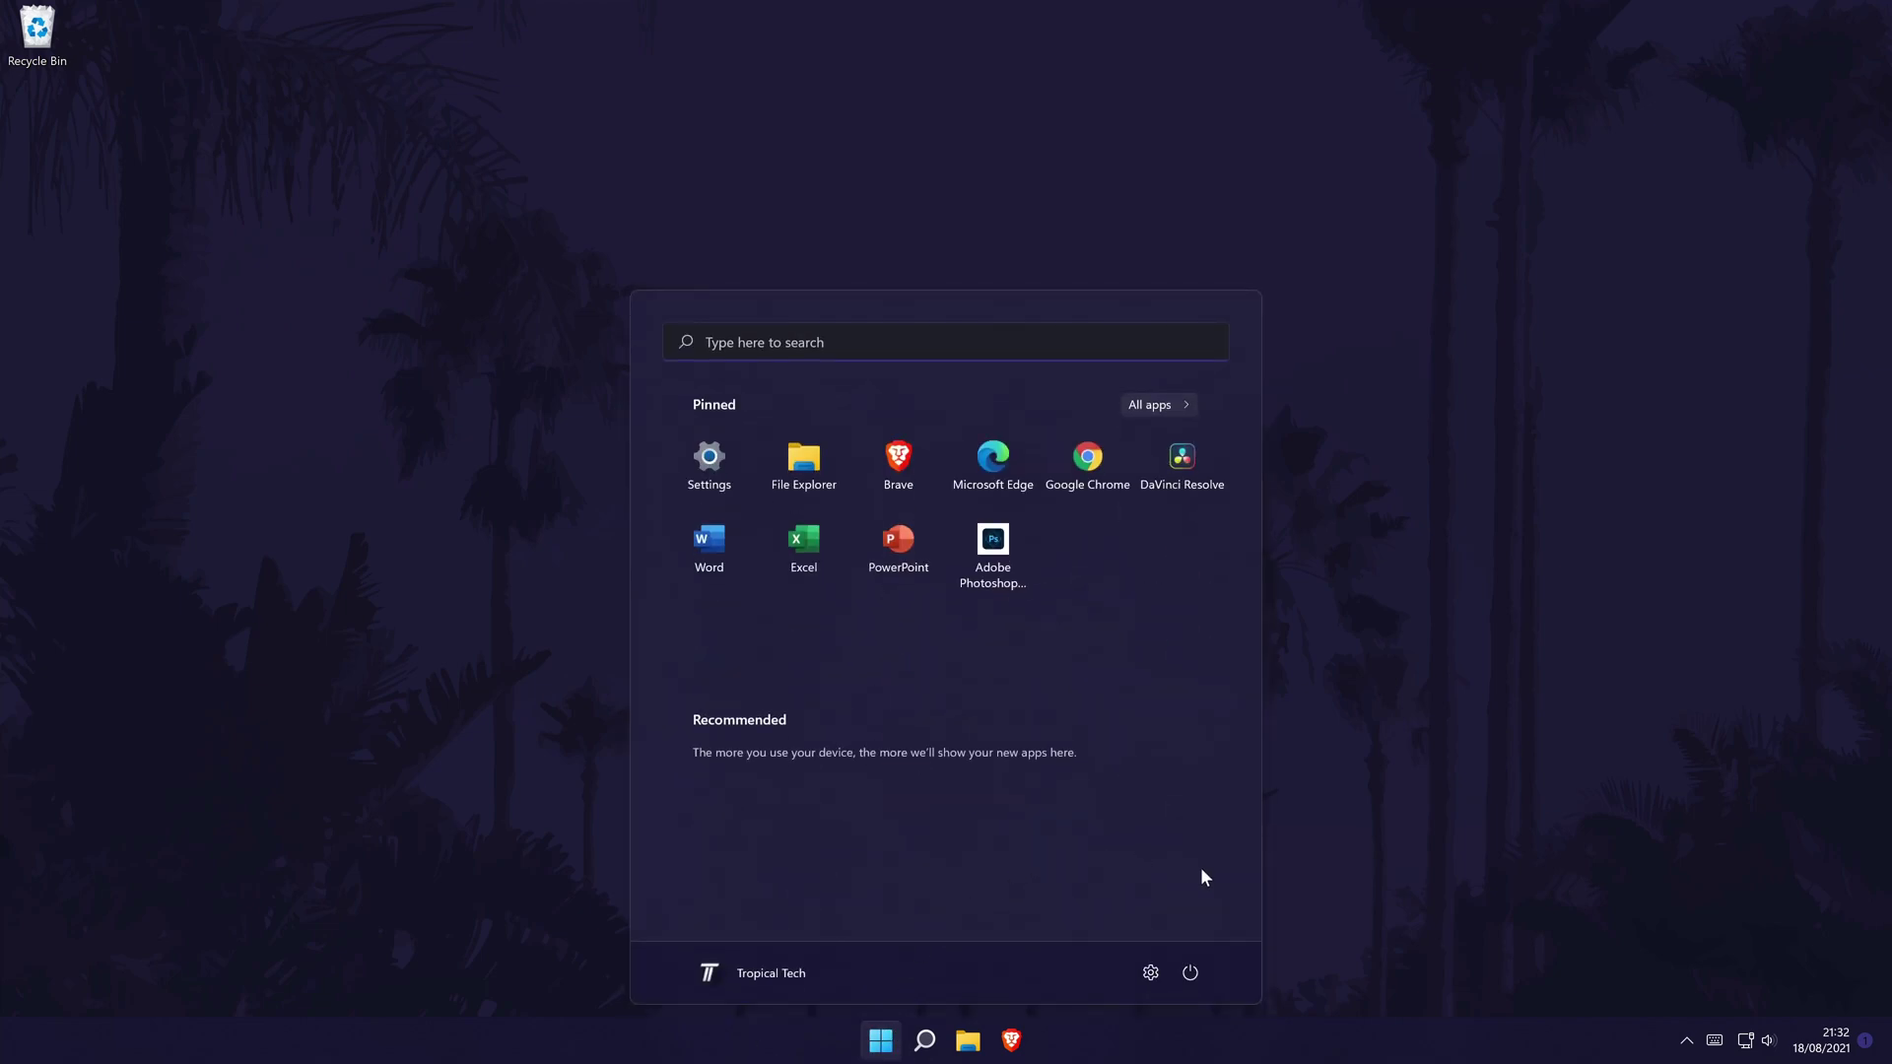
click(1191, 974)
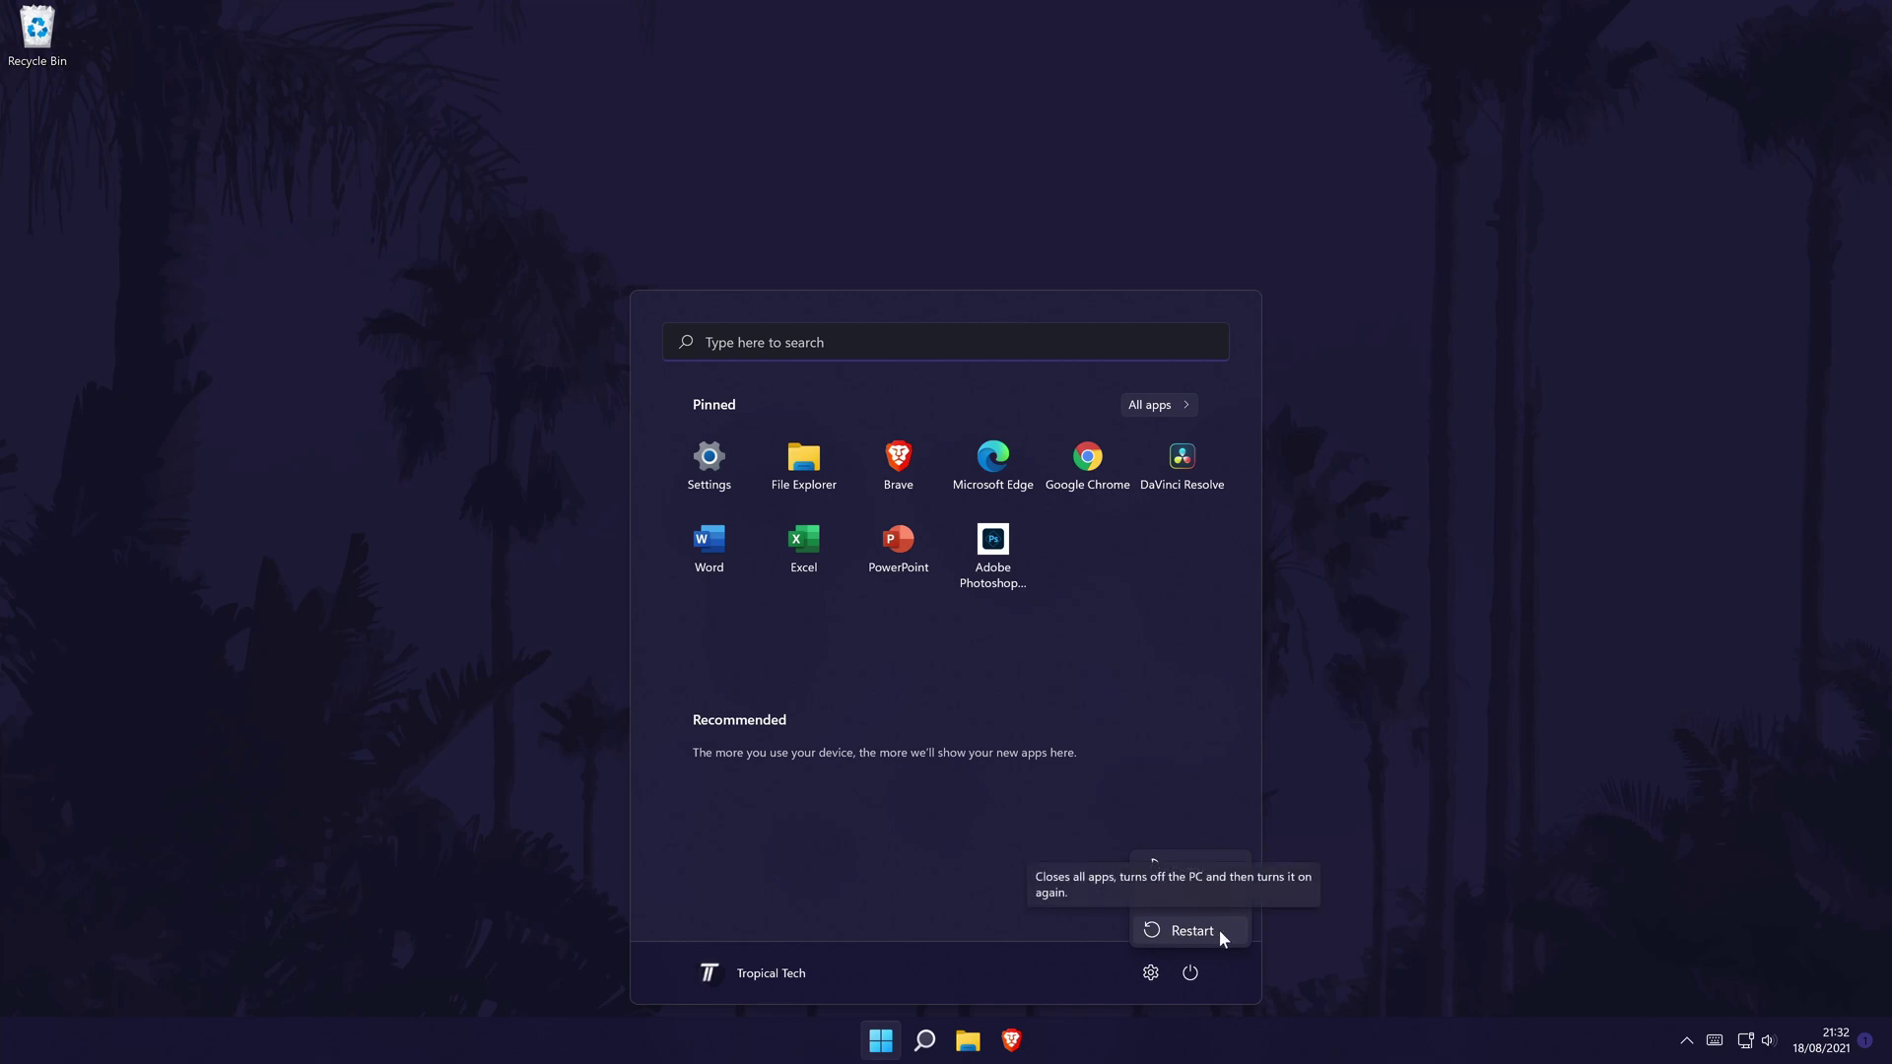
click(1348, 932)
click(1356, 873)
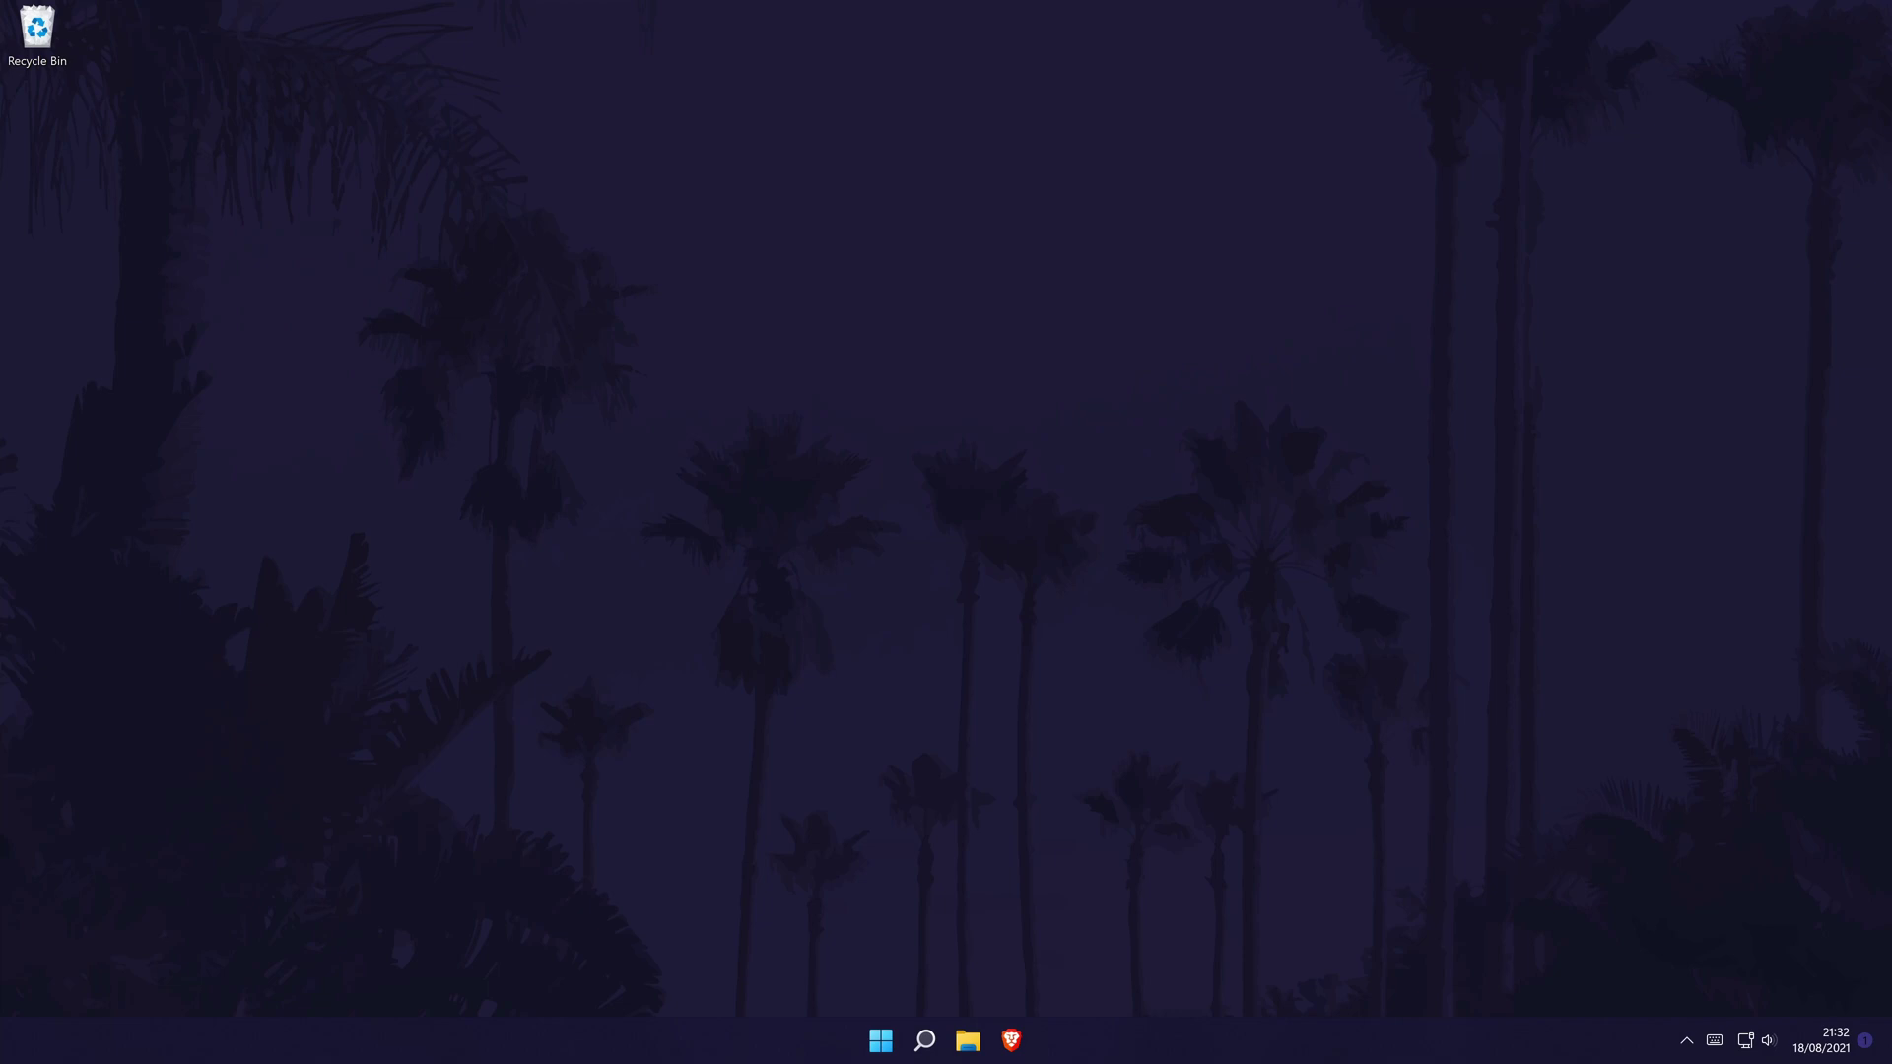
Step: Search 'settings' to open Settings, then run Check for updates on the Windows Update page
click(924, 1040)
text(settings)
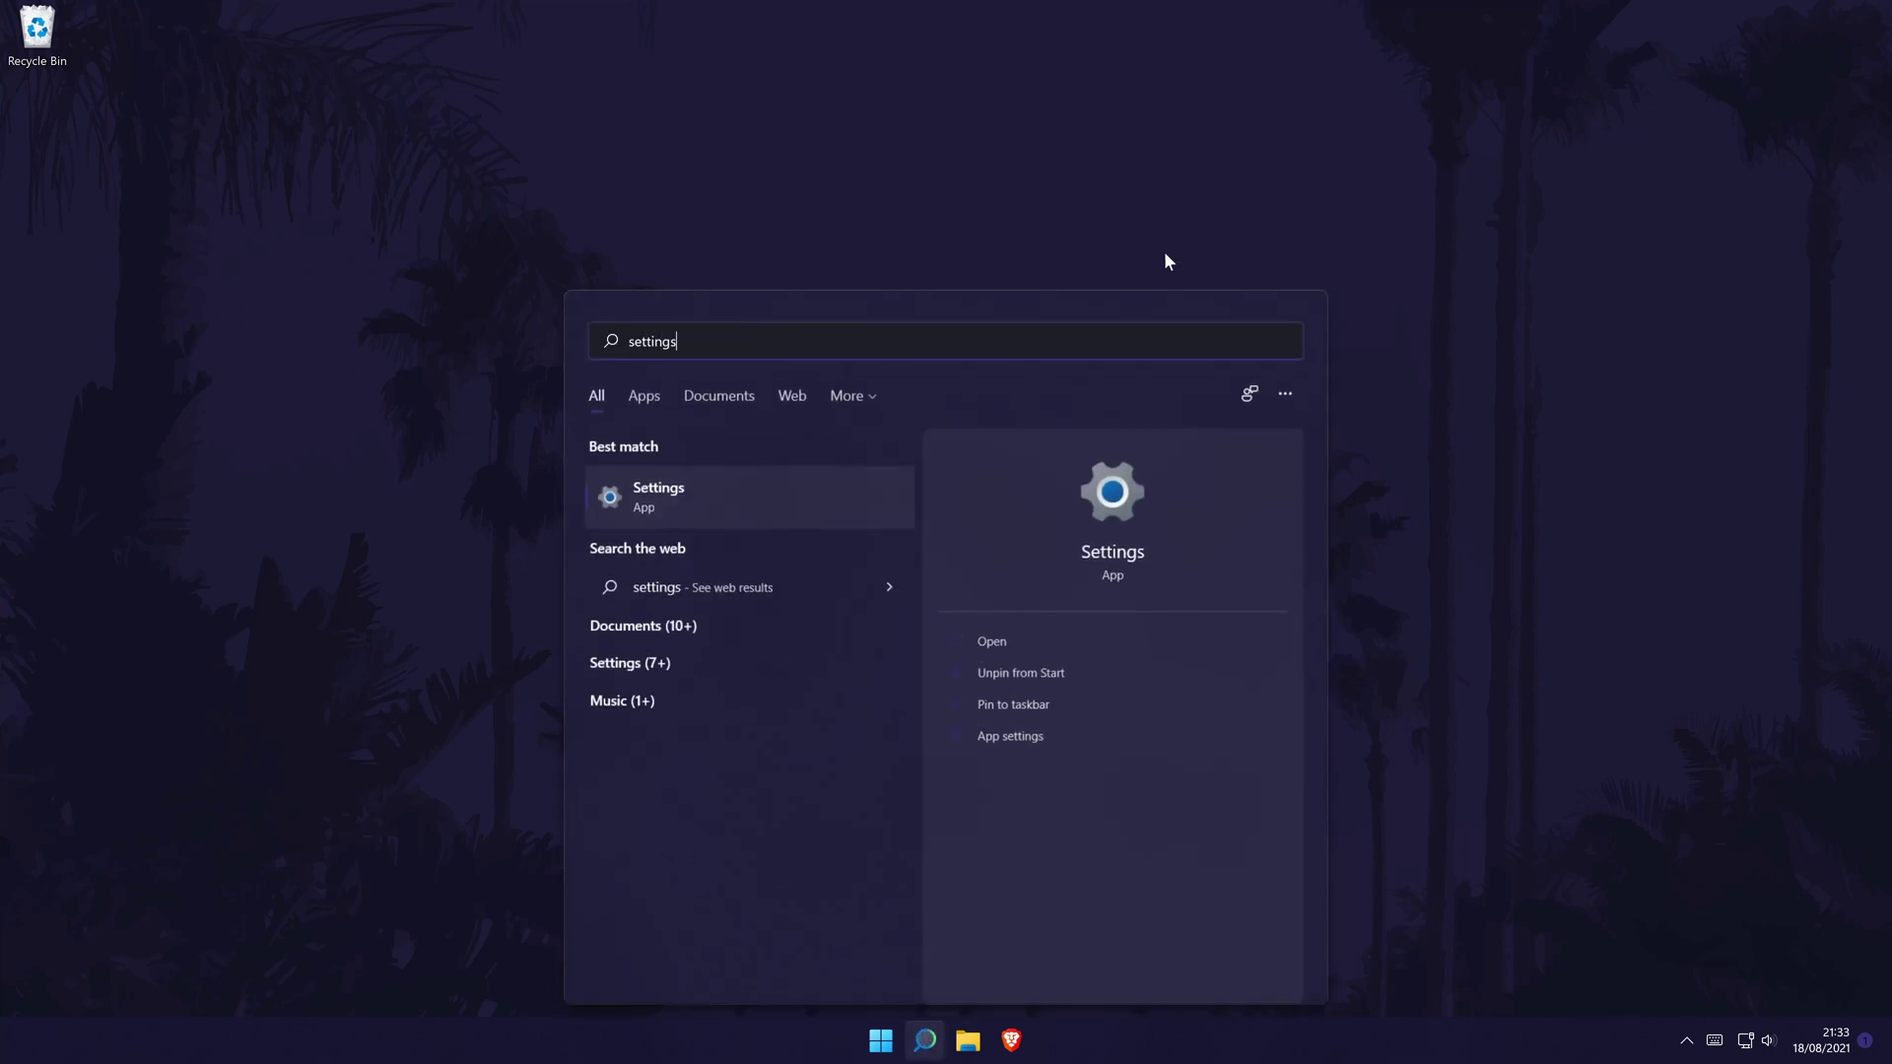
click(733, 506)
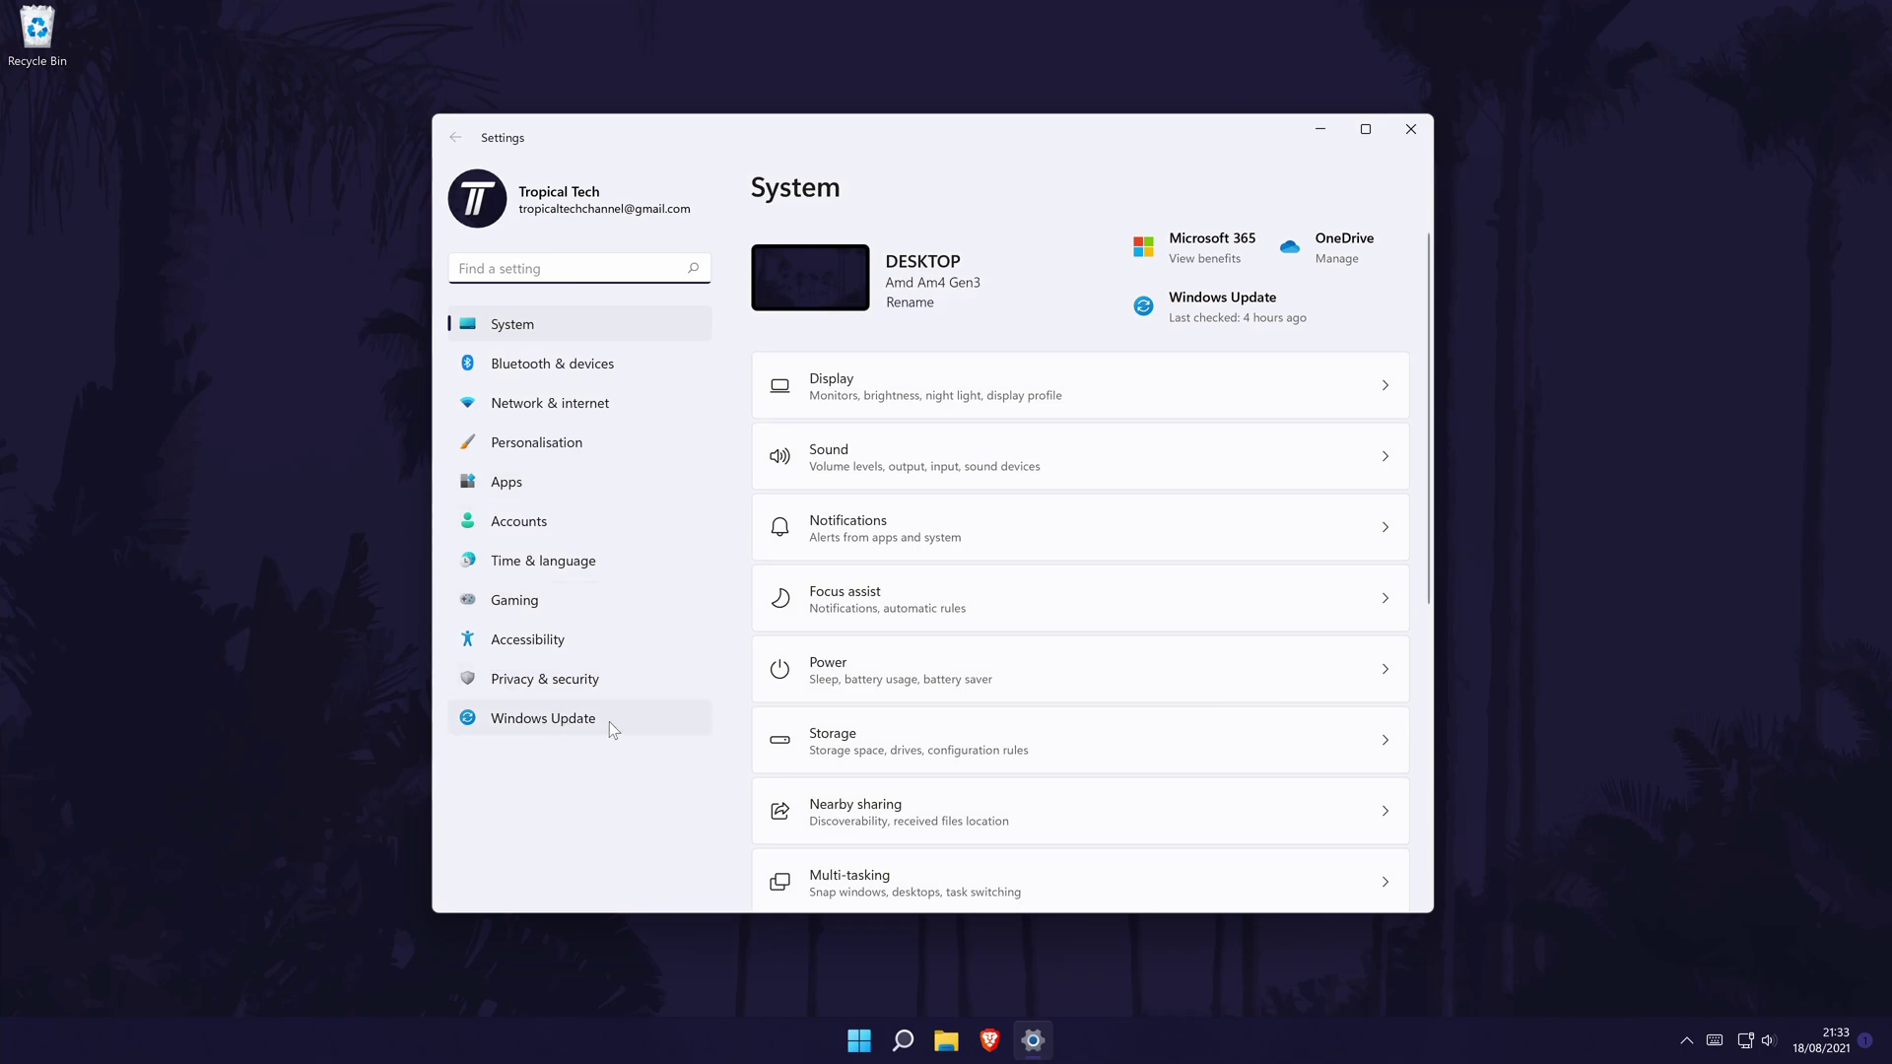
click(549, 705)
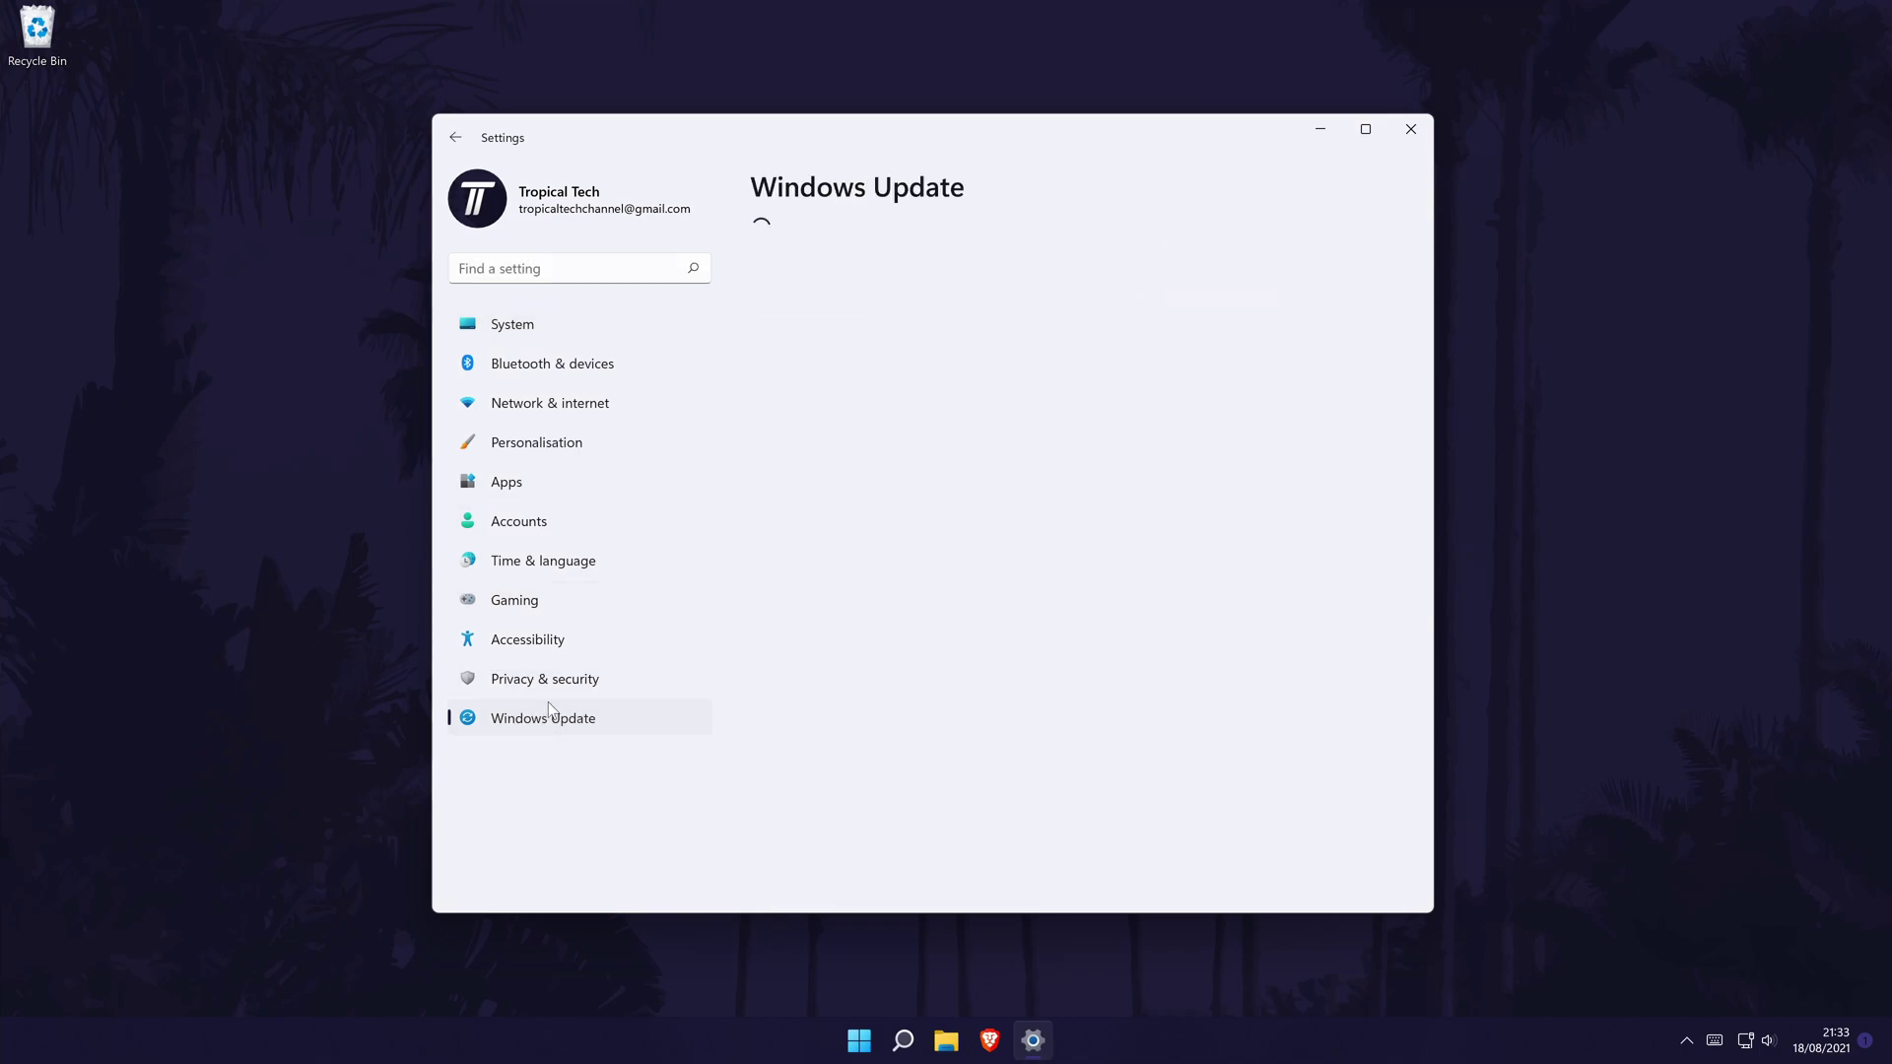
click(1348, 286)
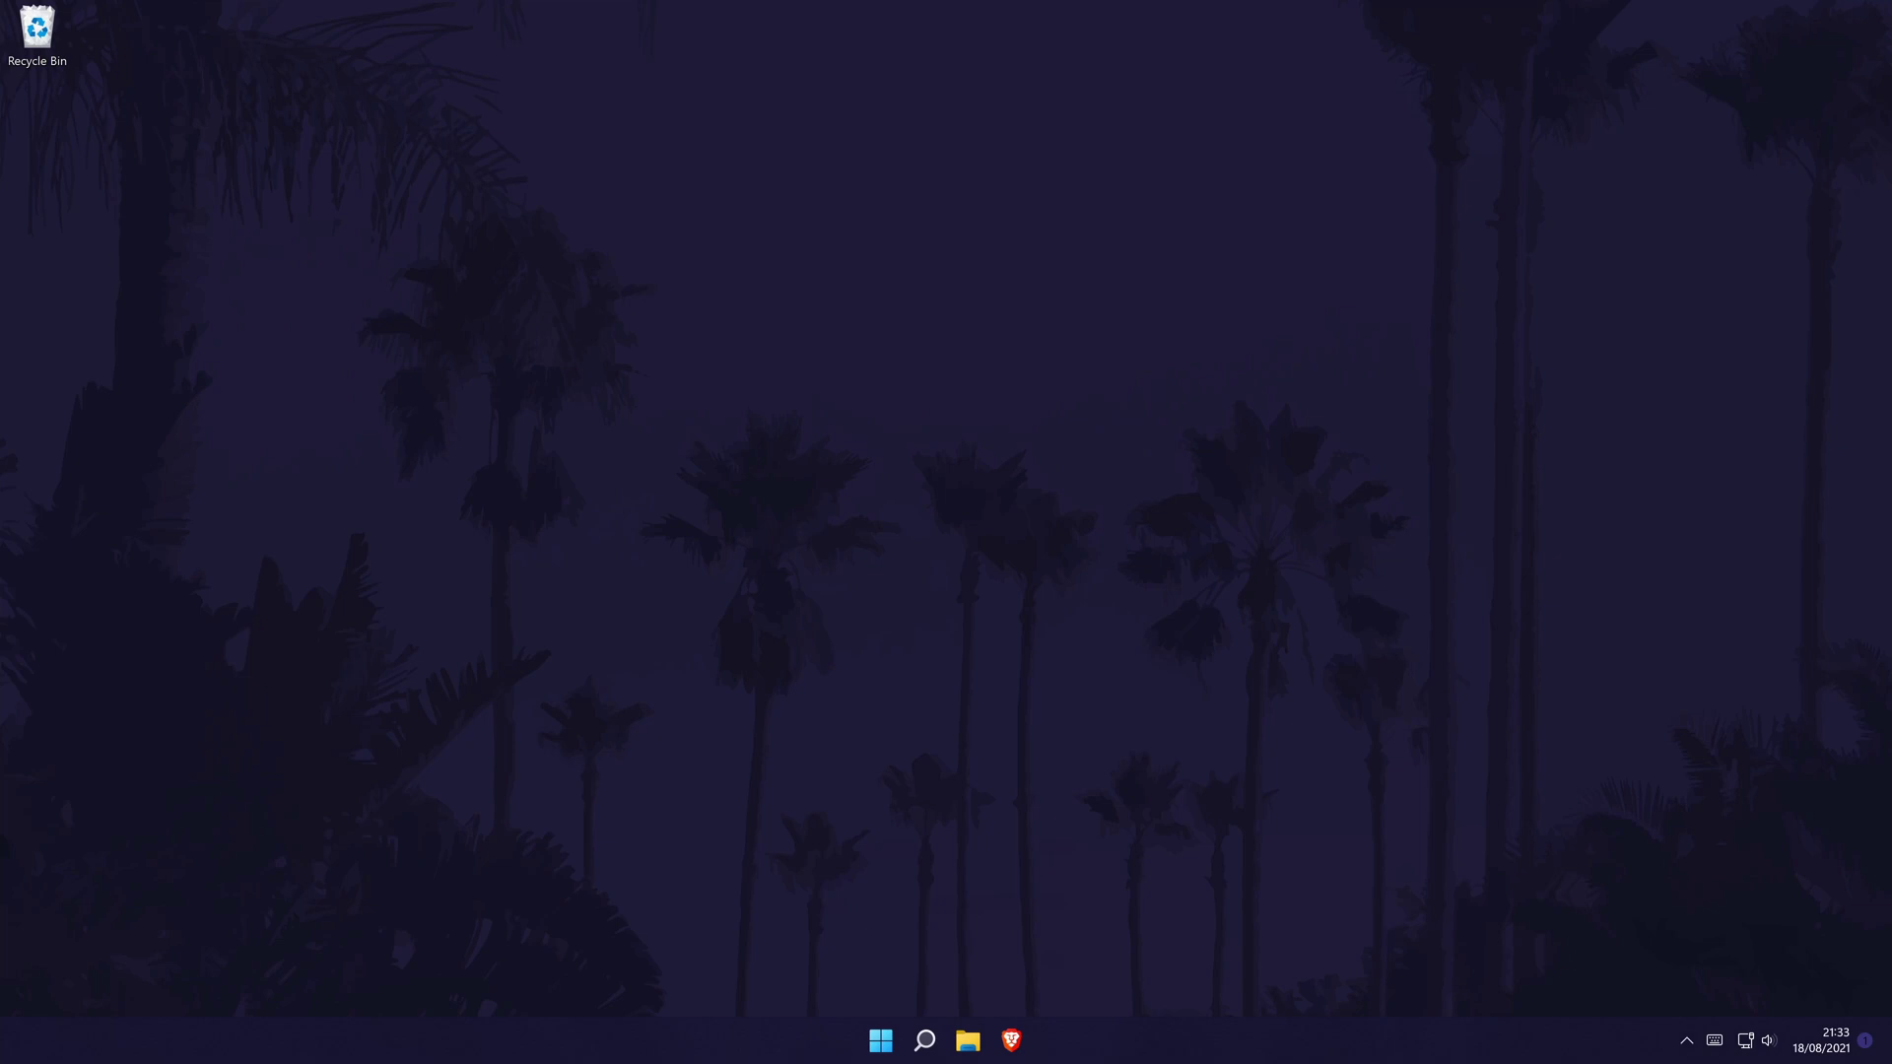
Step: Open Settings Troubleshoot > Other troubleshooters and run the Windows Store Apps troubleshooter
click(925, 1040)
text(settings)
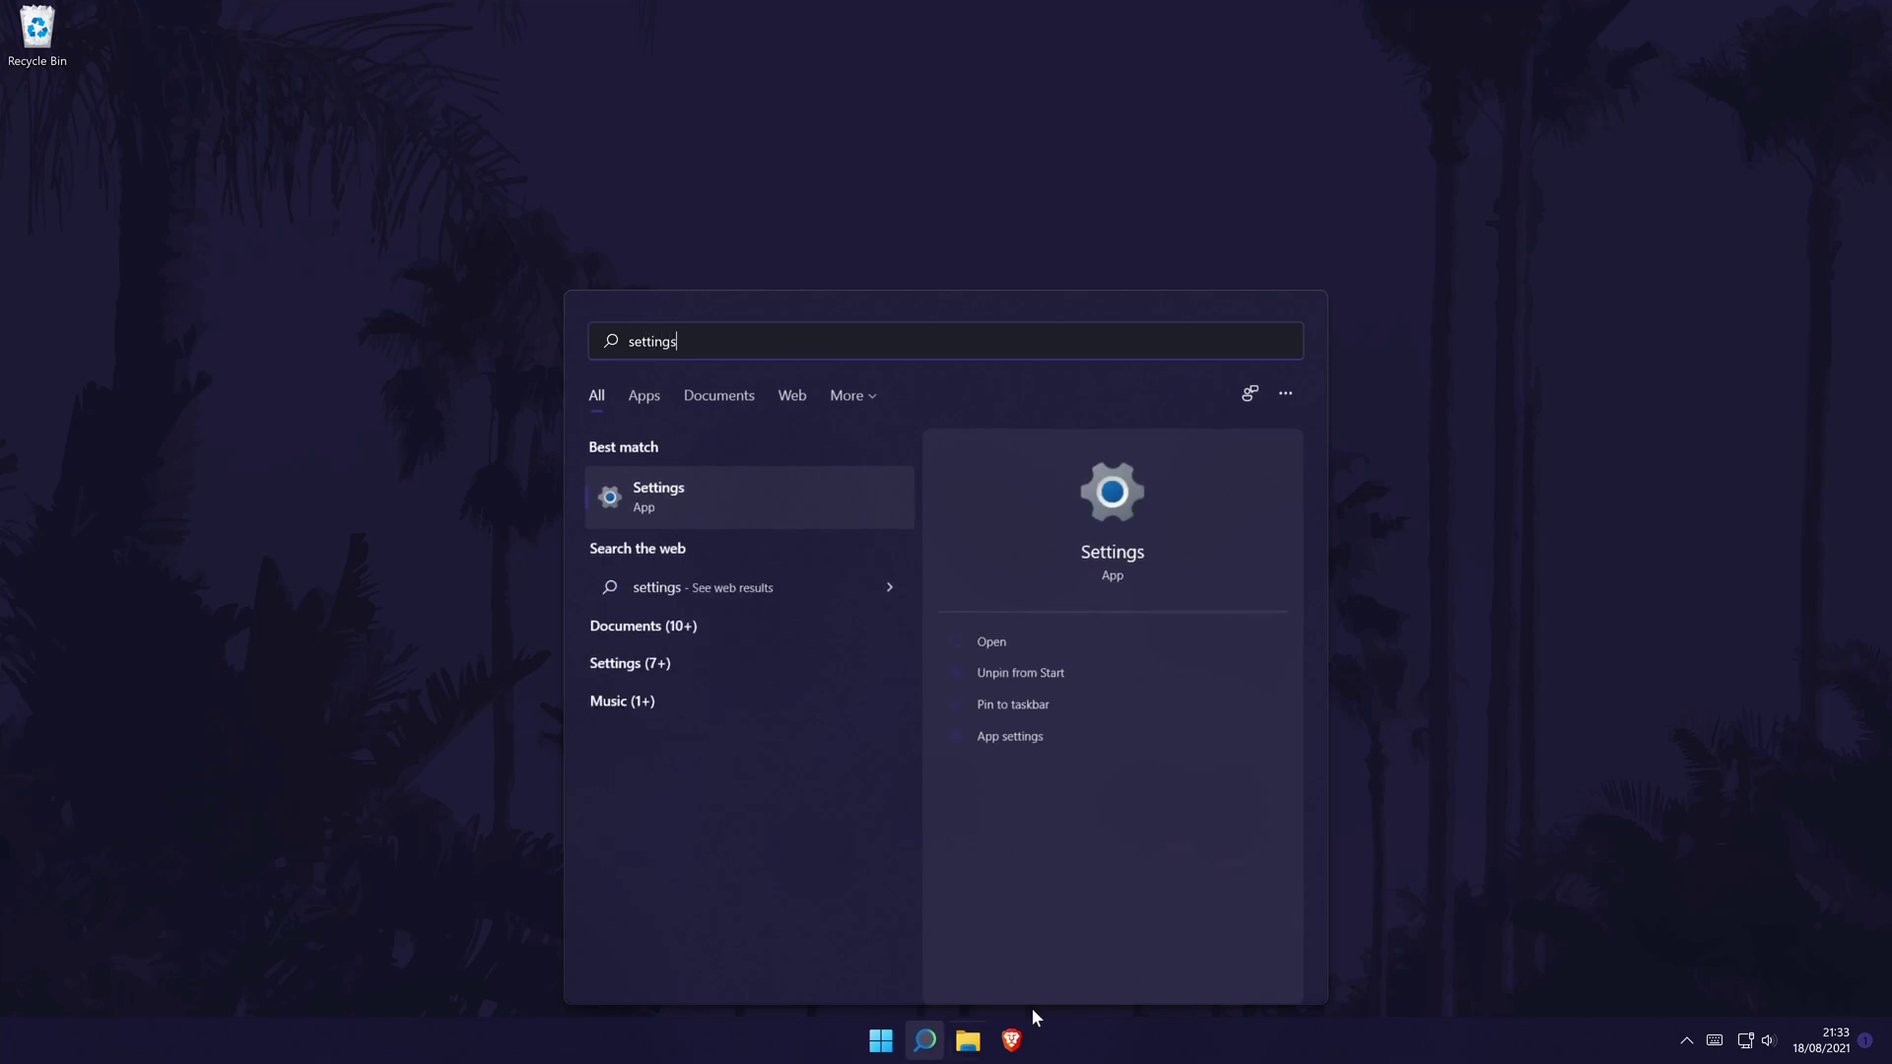
click(707, 505)
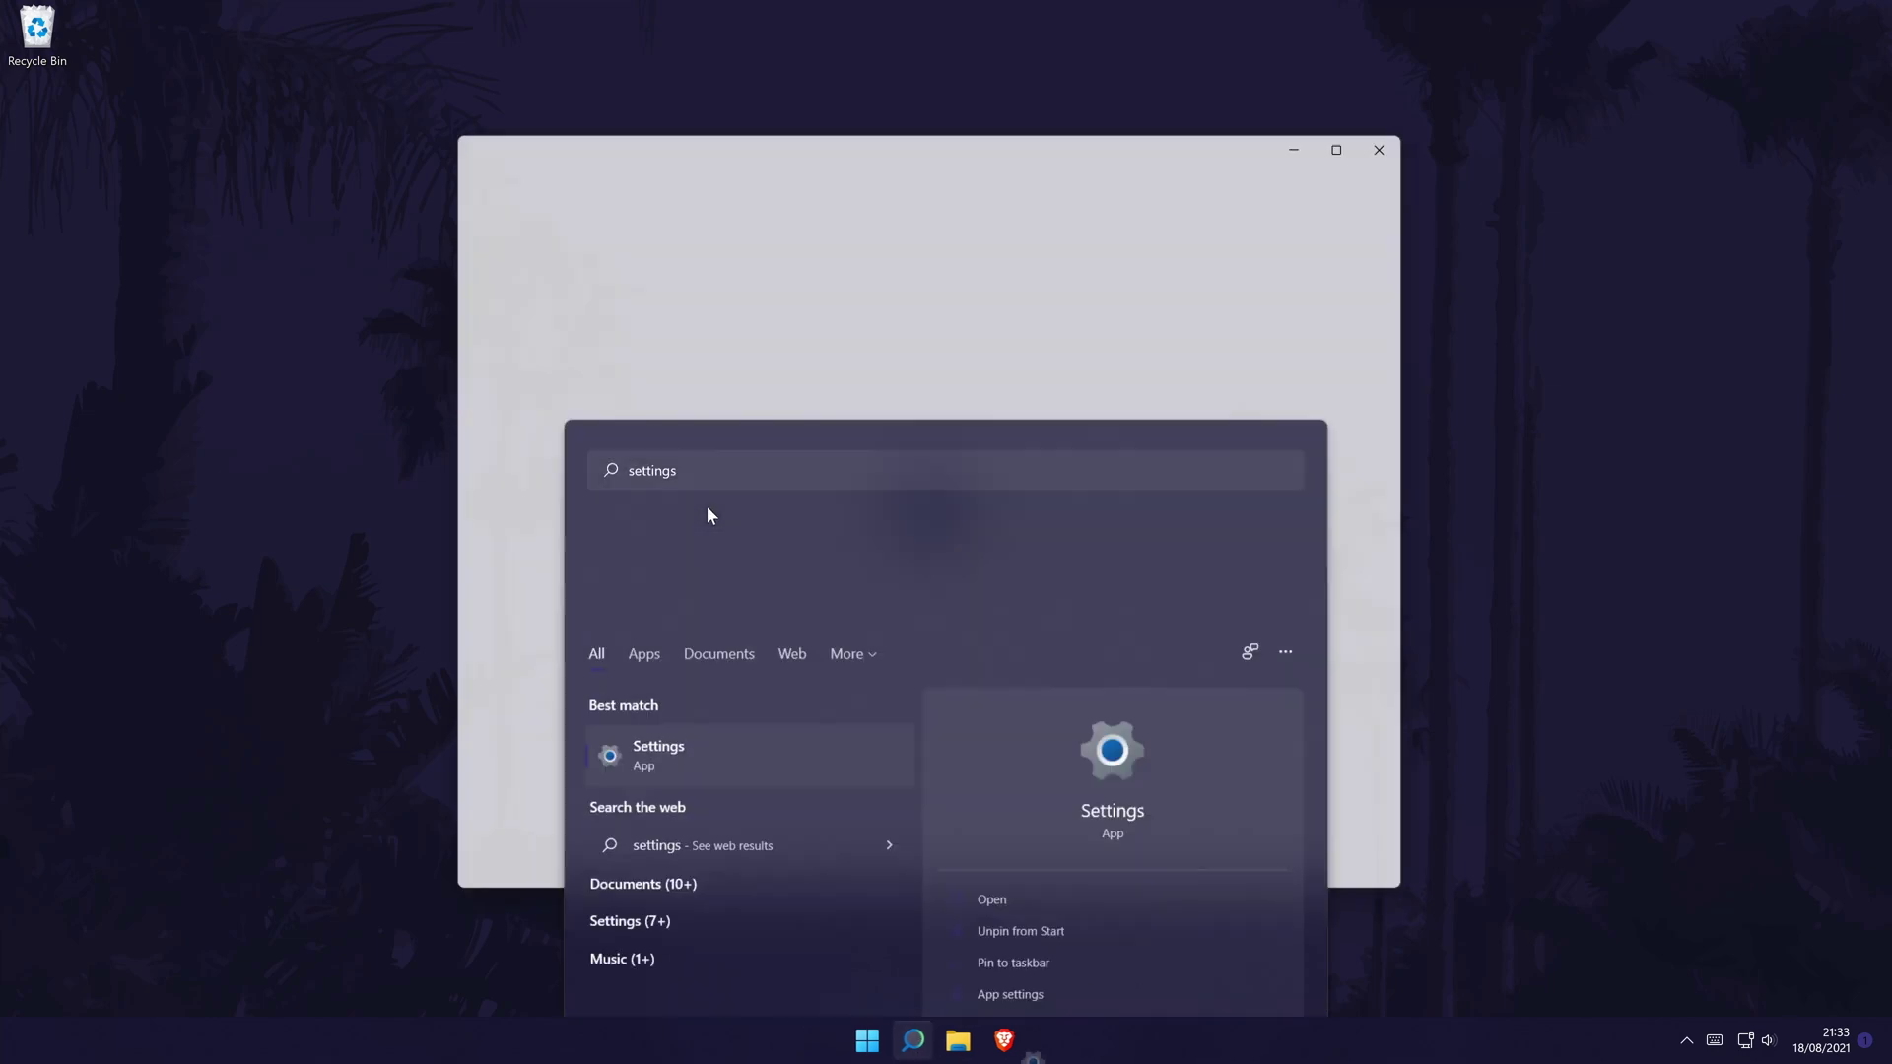
click(535, 309)
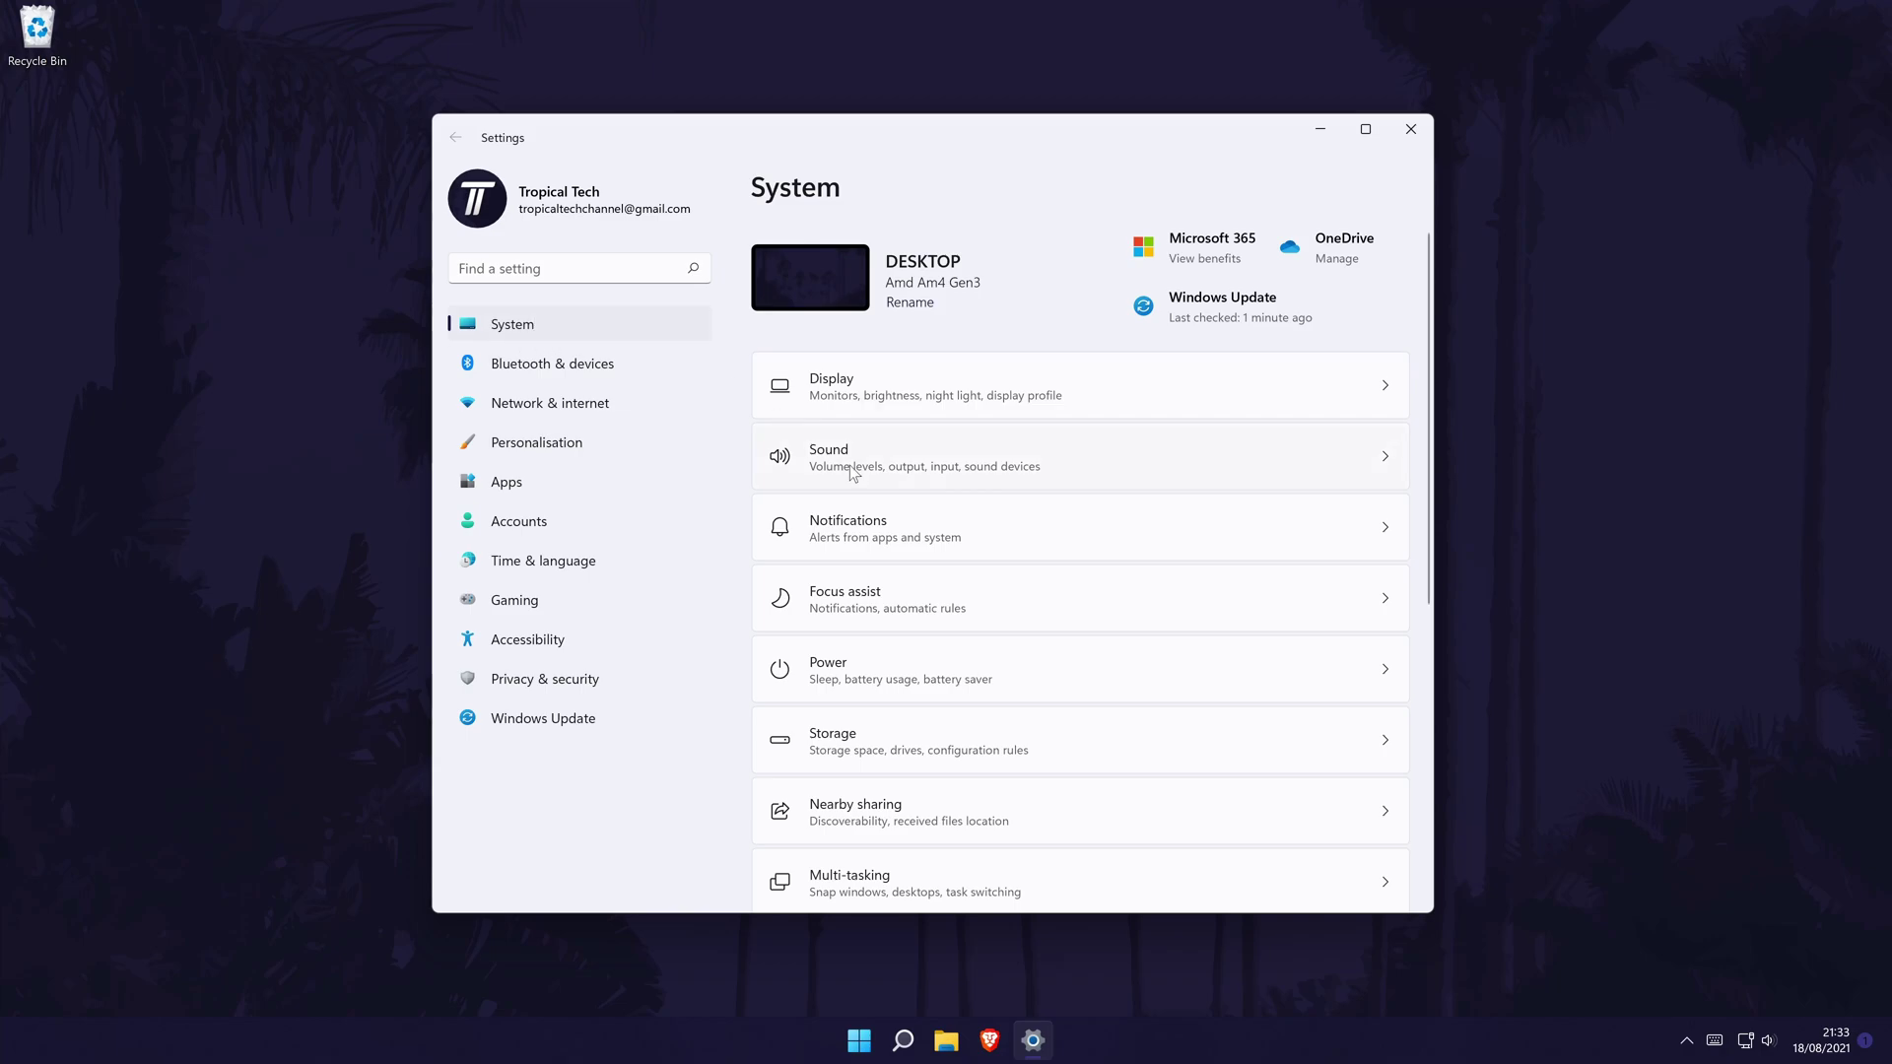
scroll(1055, 743, down, 5)
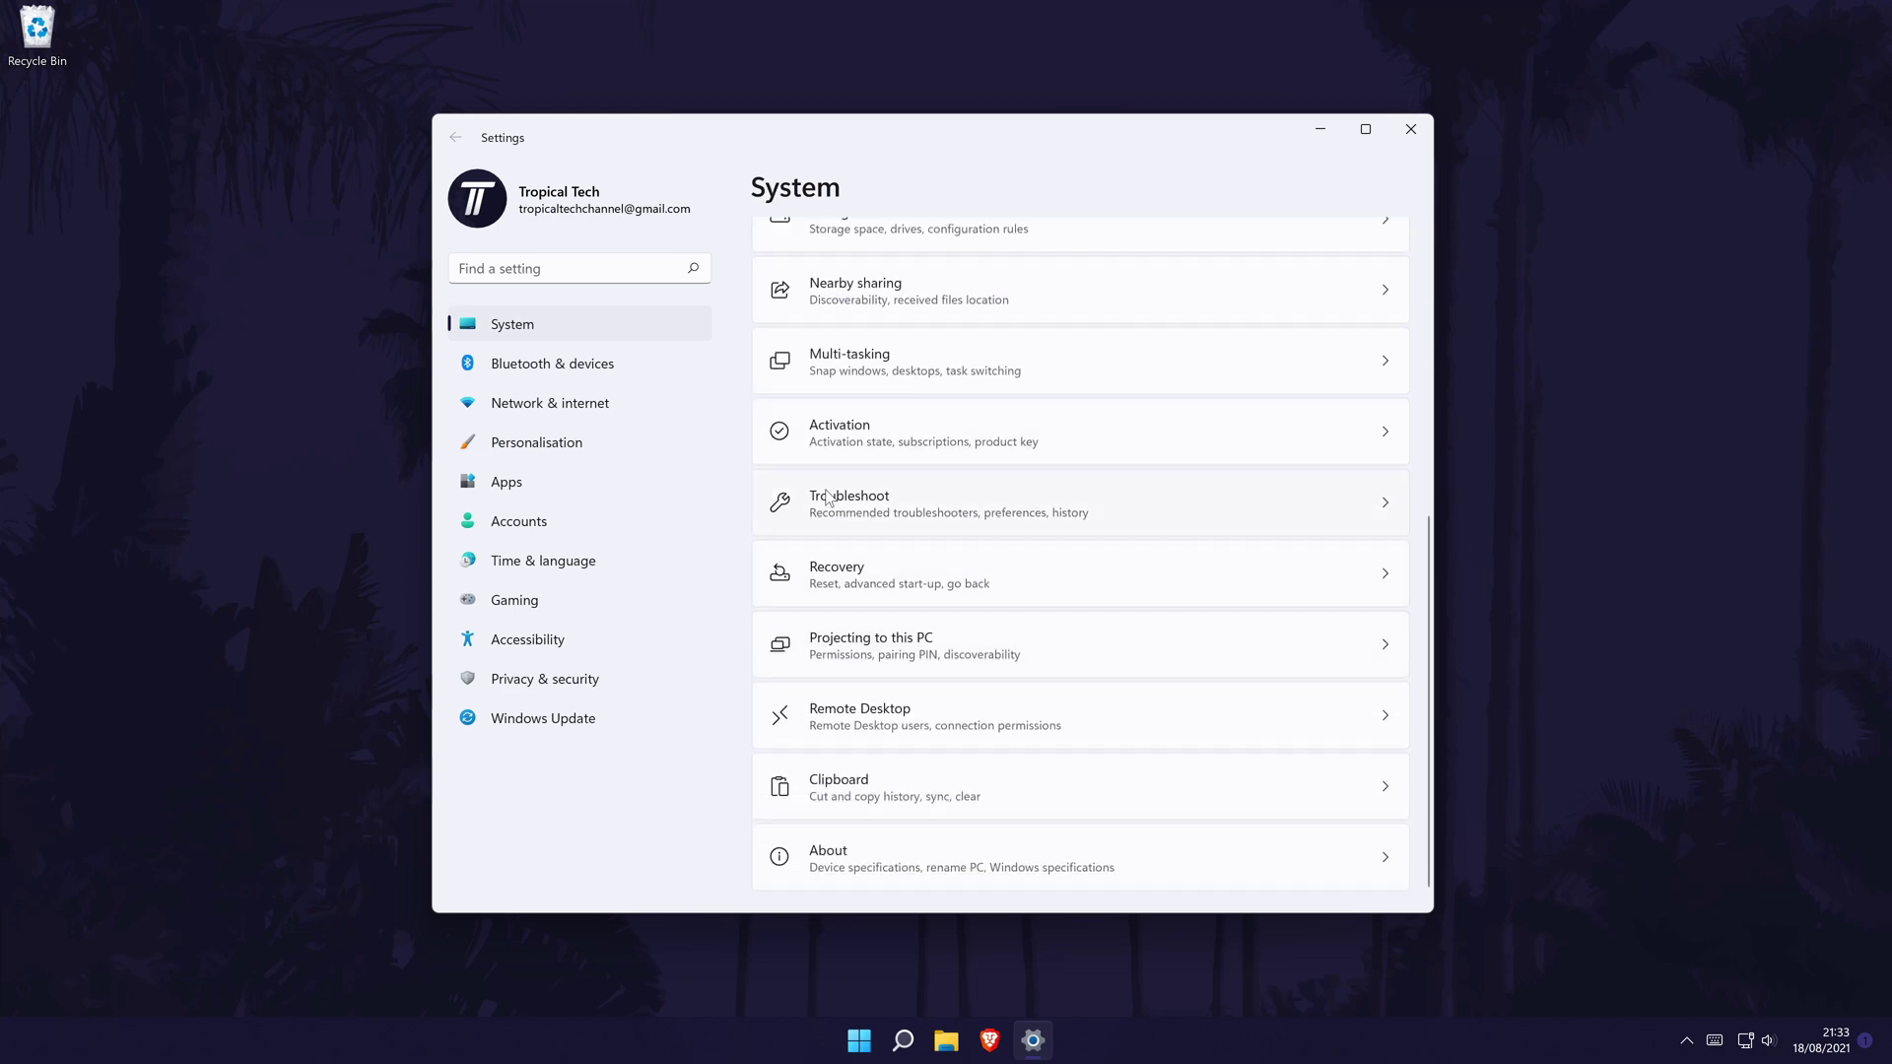
click(927, 505)
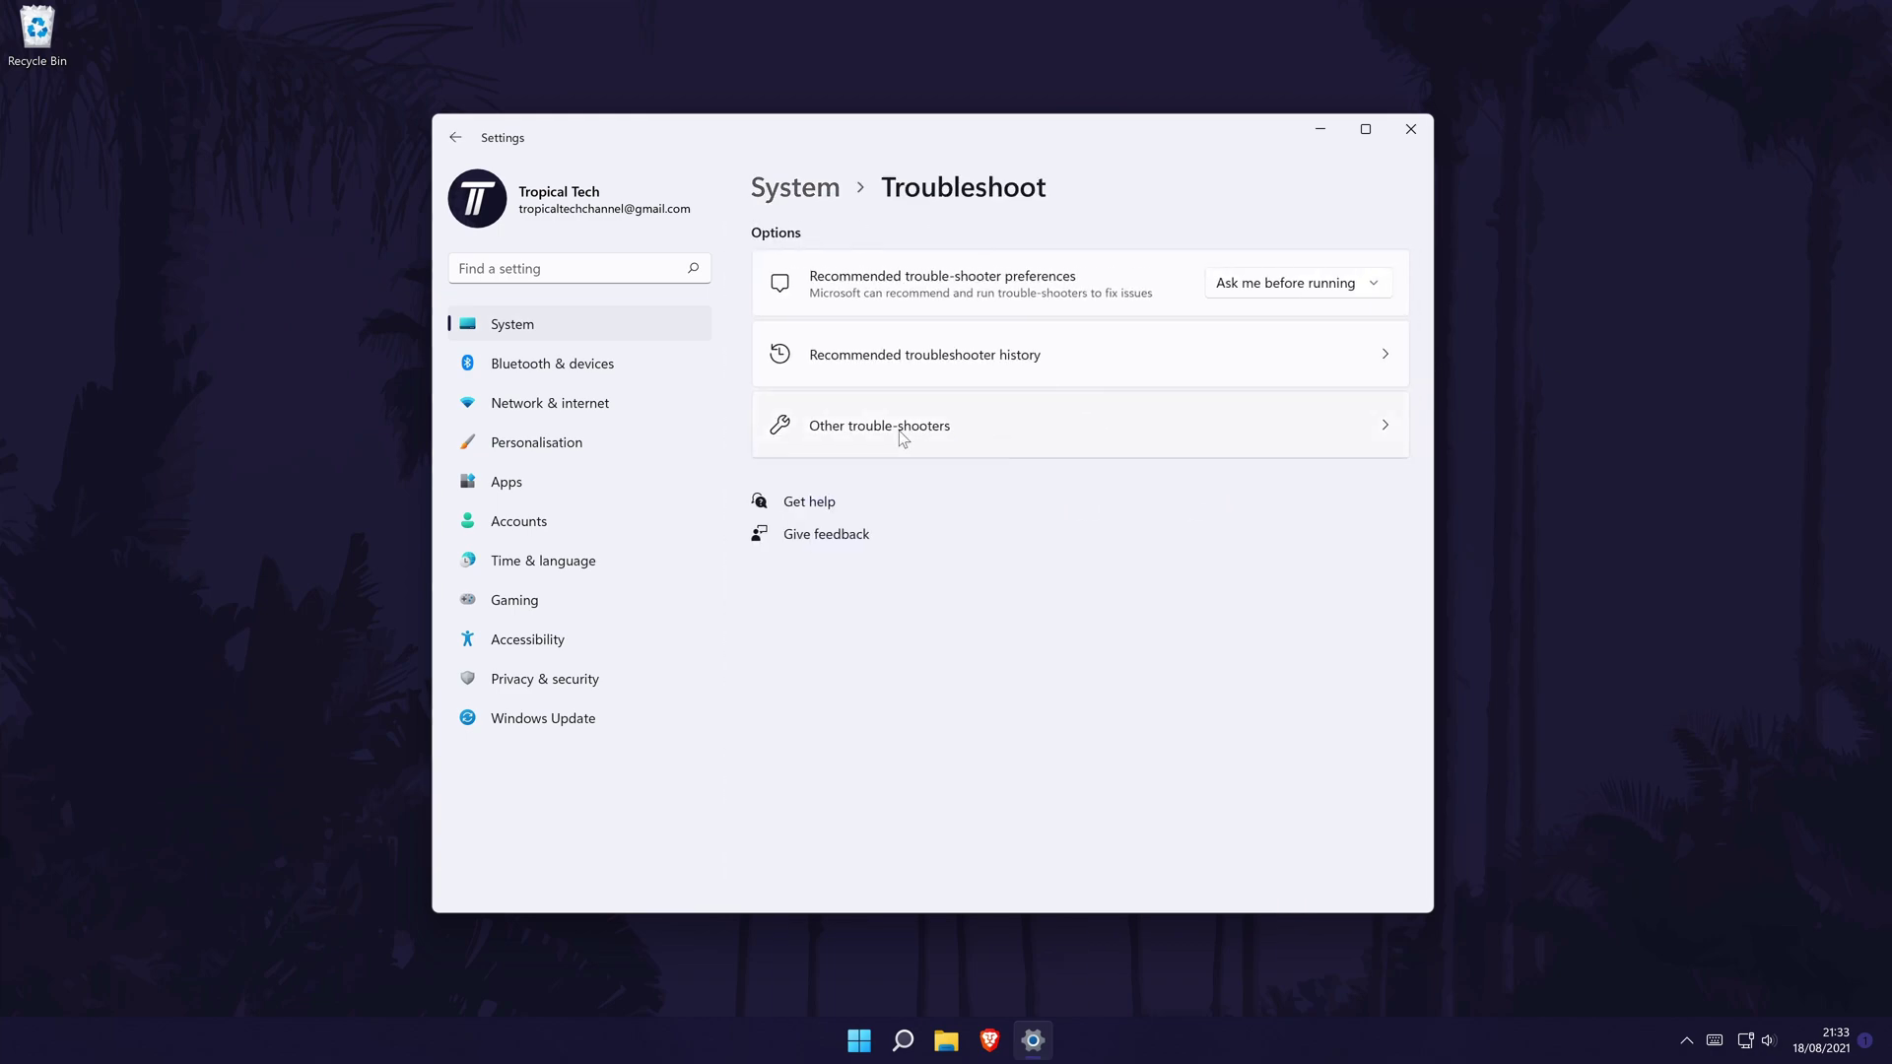
click(1054, 433)
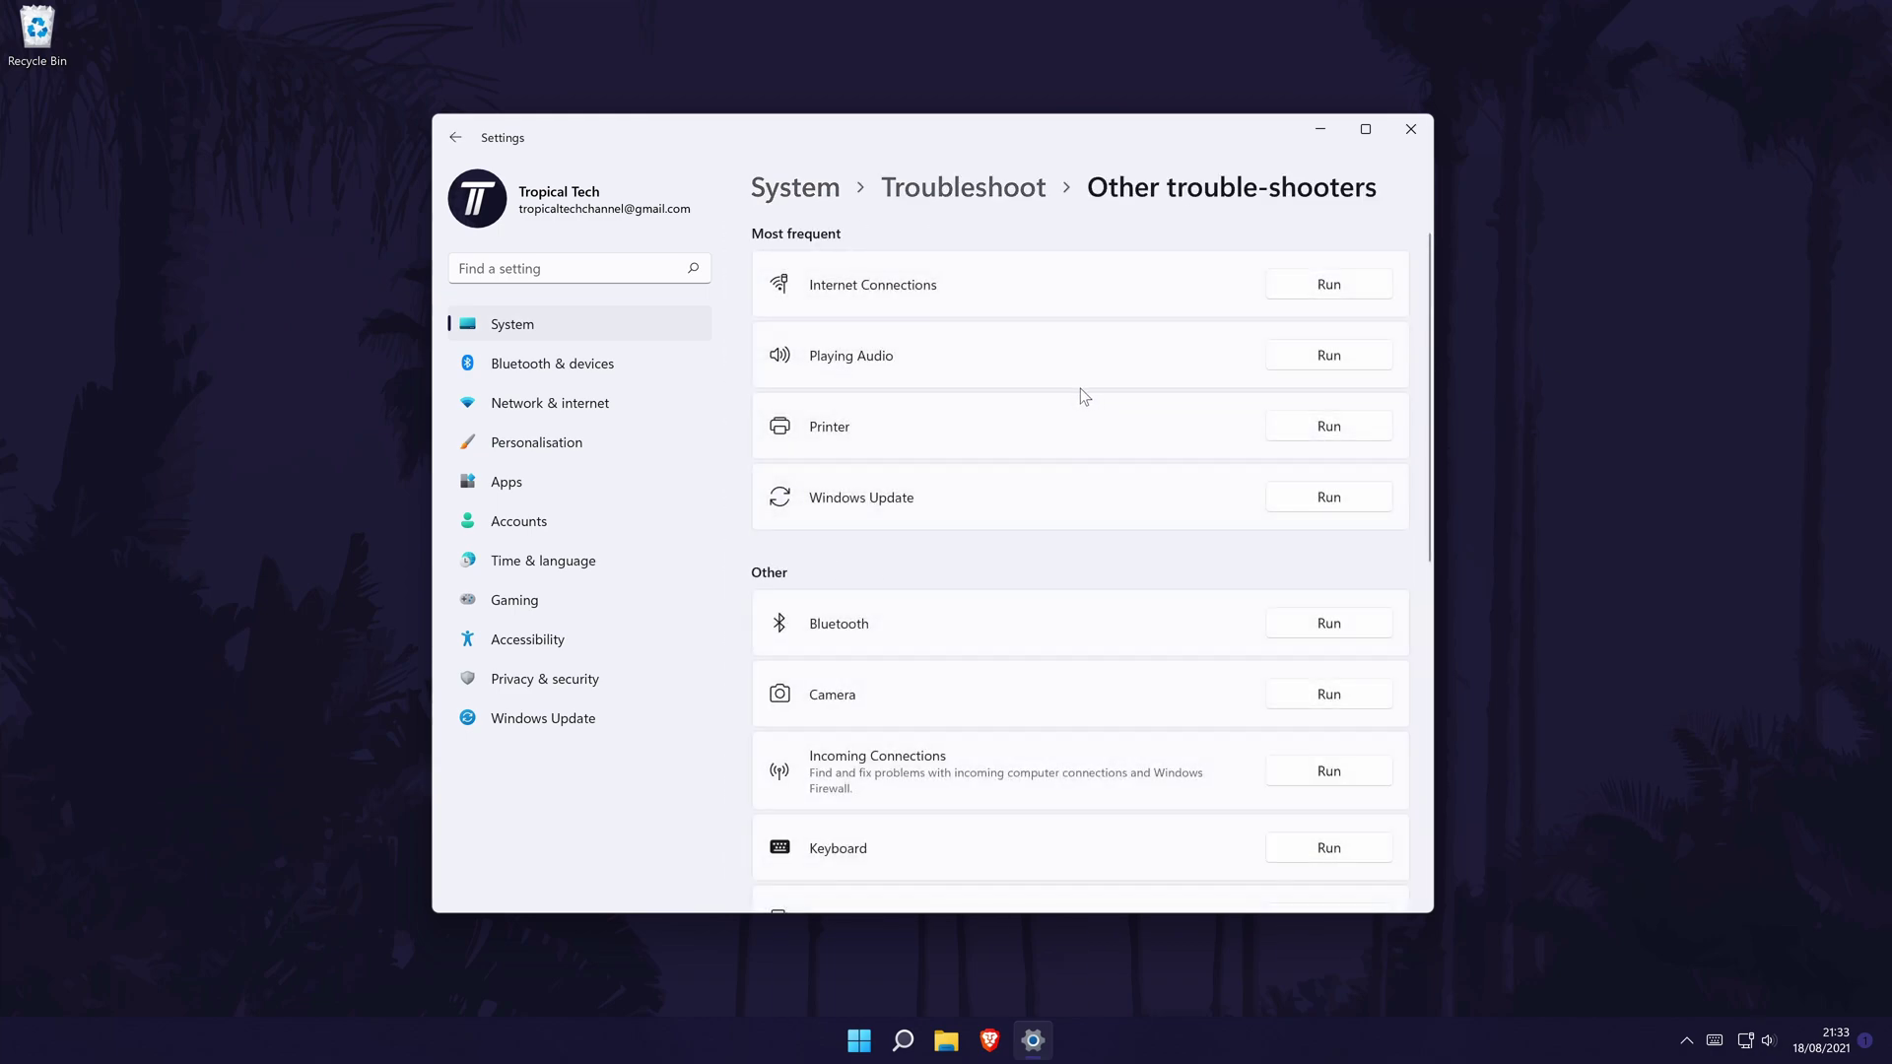
scroll(1083, 396, down, 7)
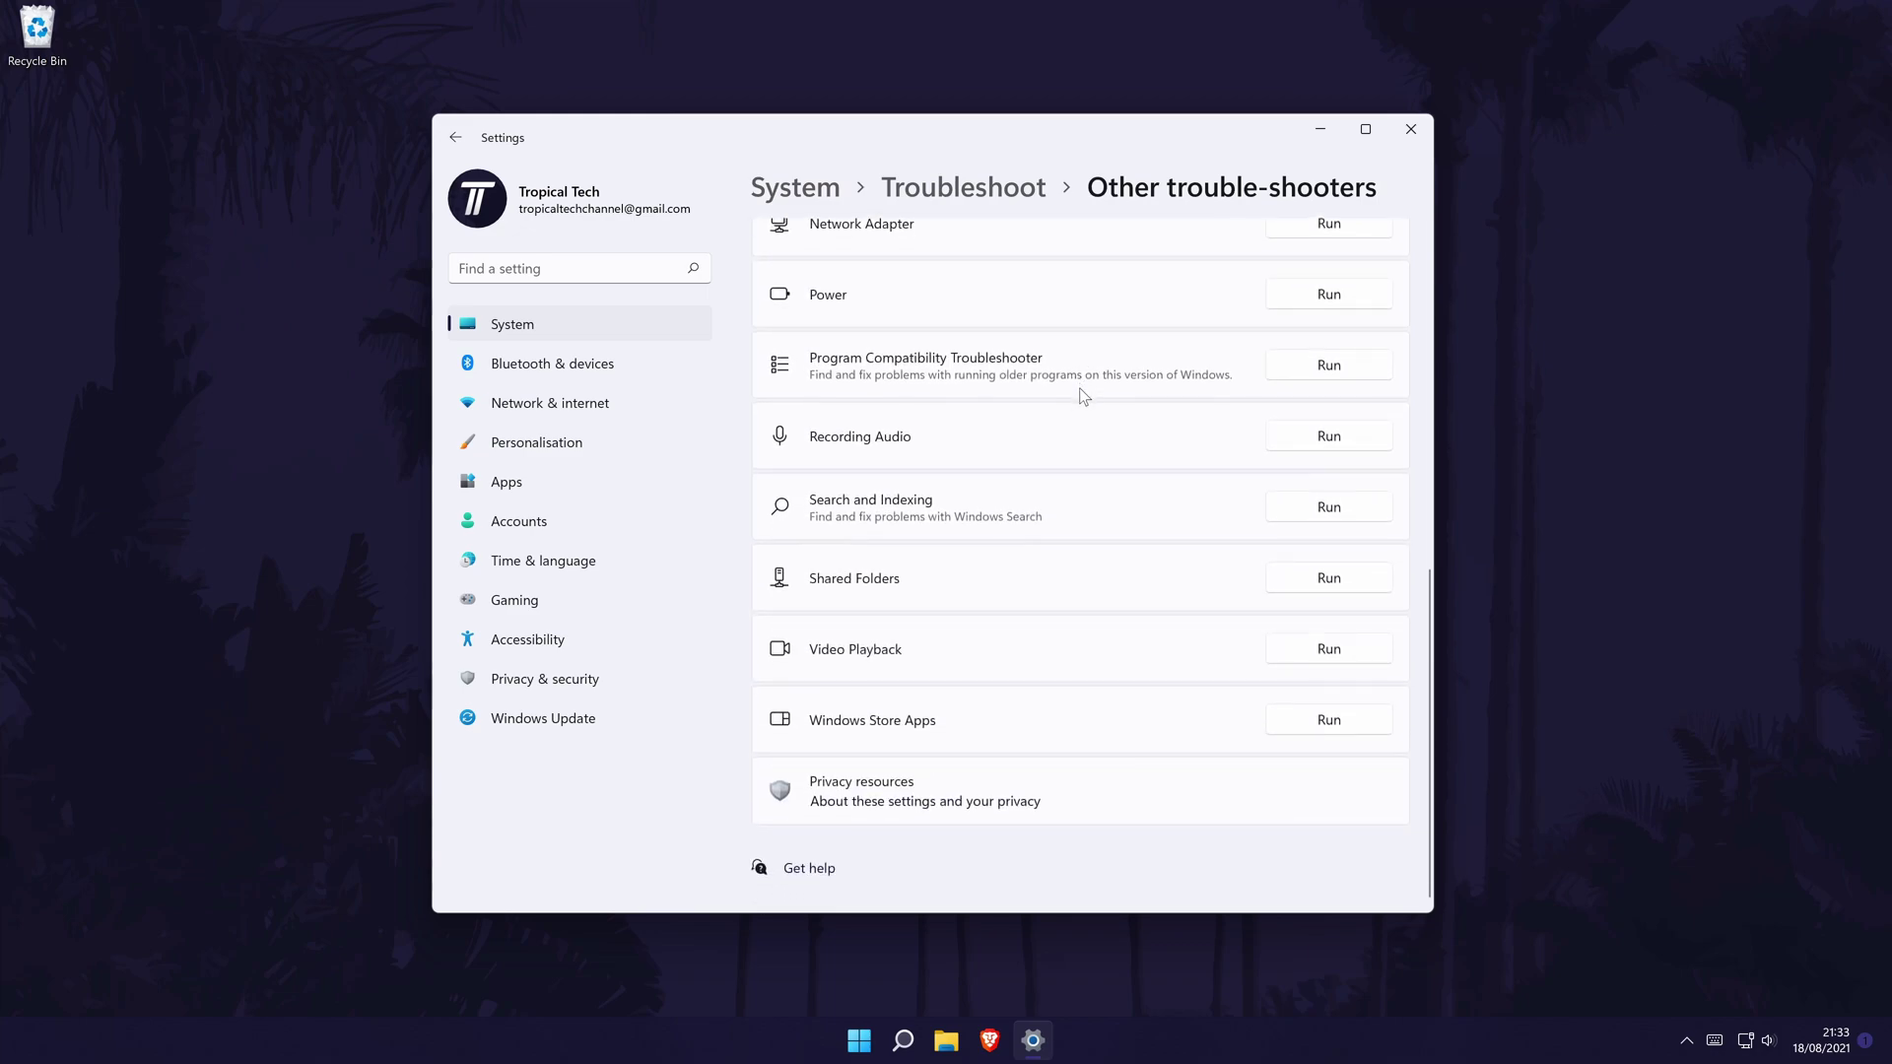
click(1336, 726)
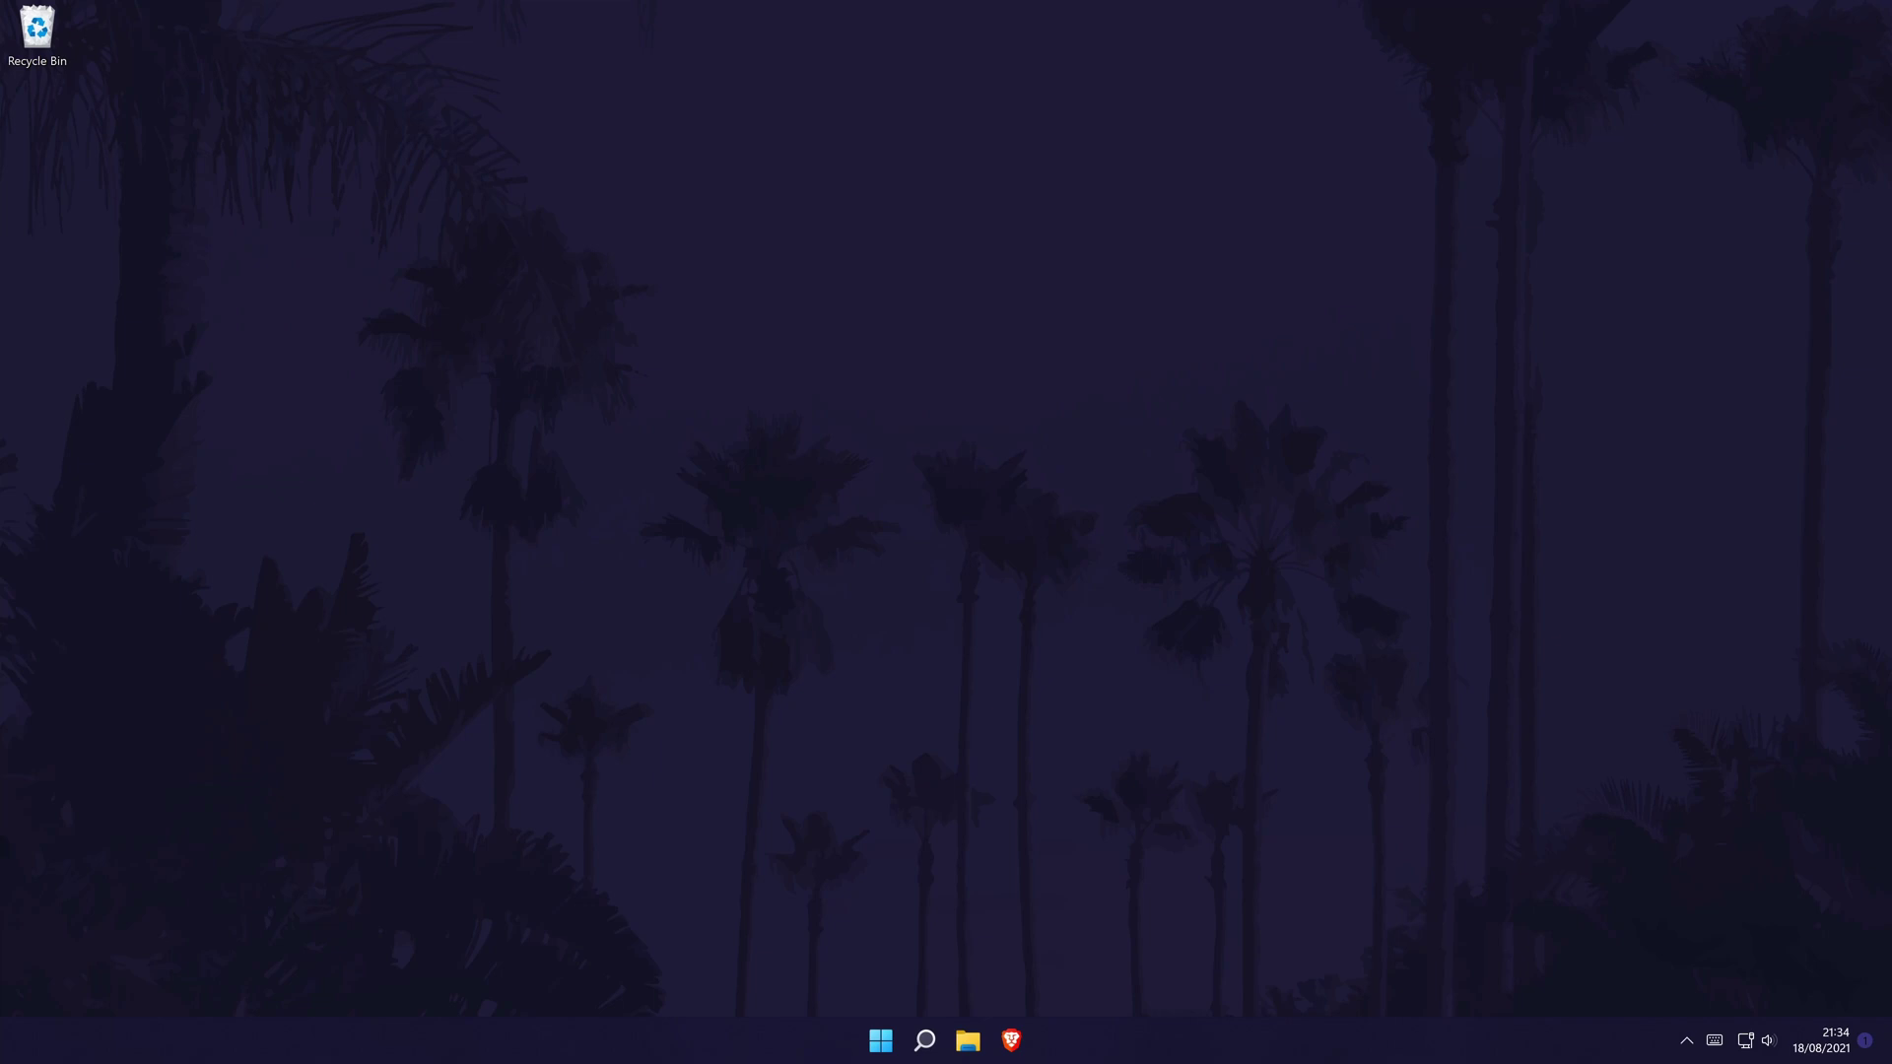
Step: Open Control Panel via a 'control' search and go to Uninstall a program
click(923, 1040)
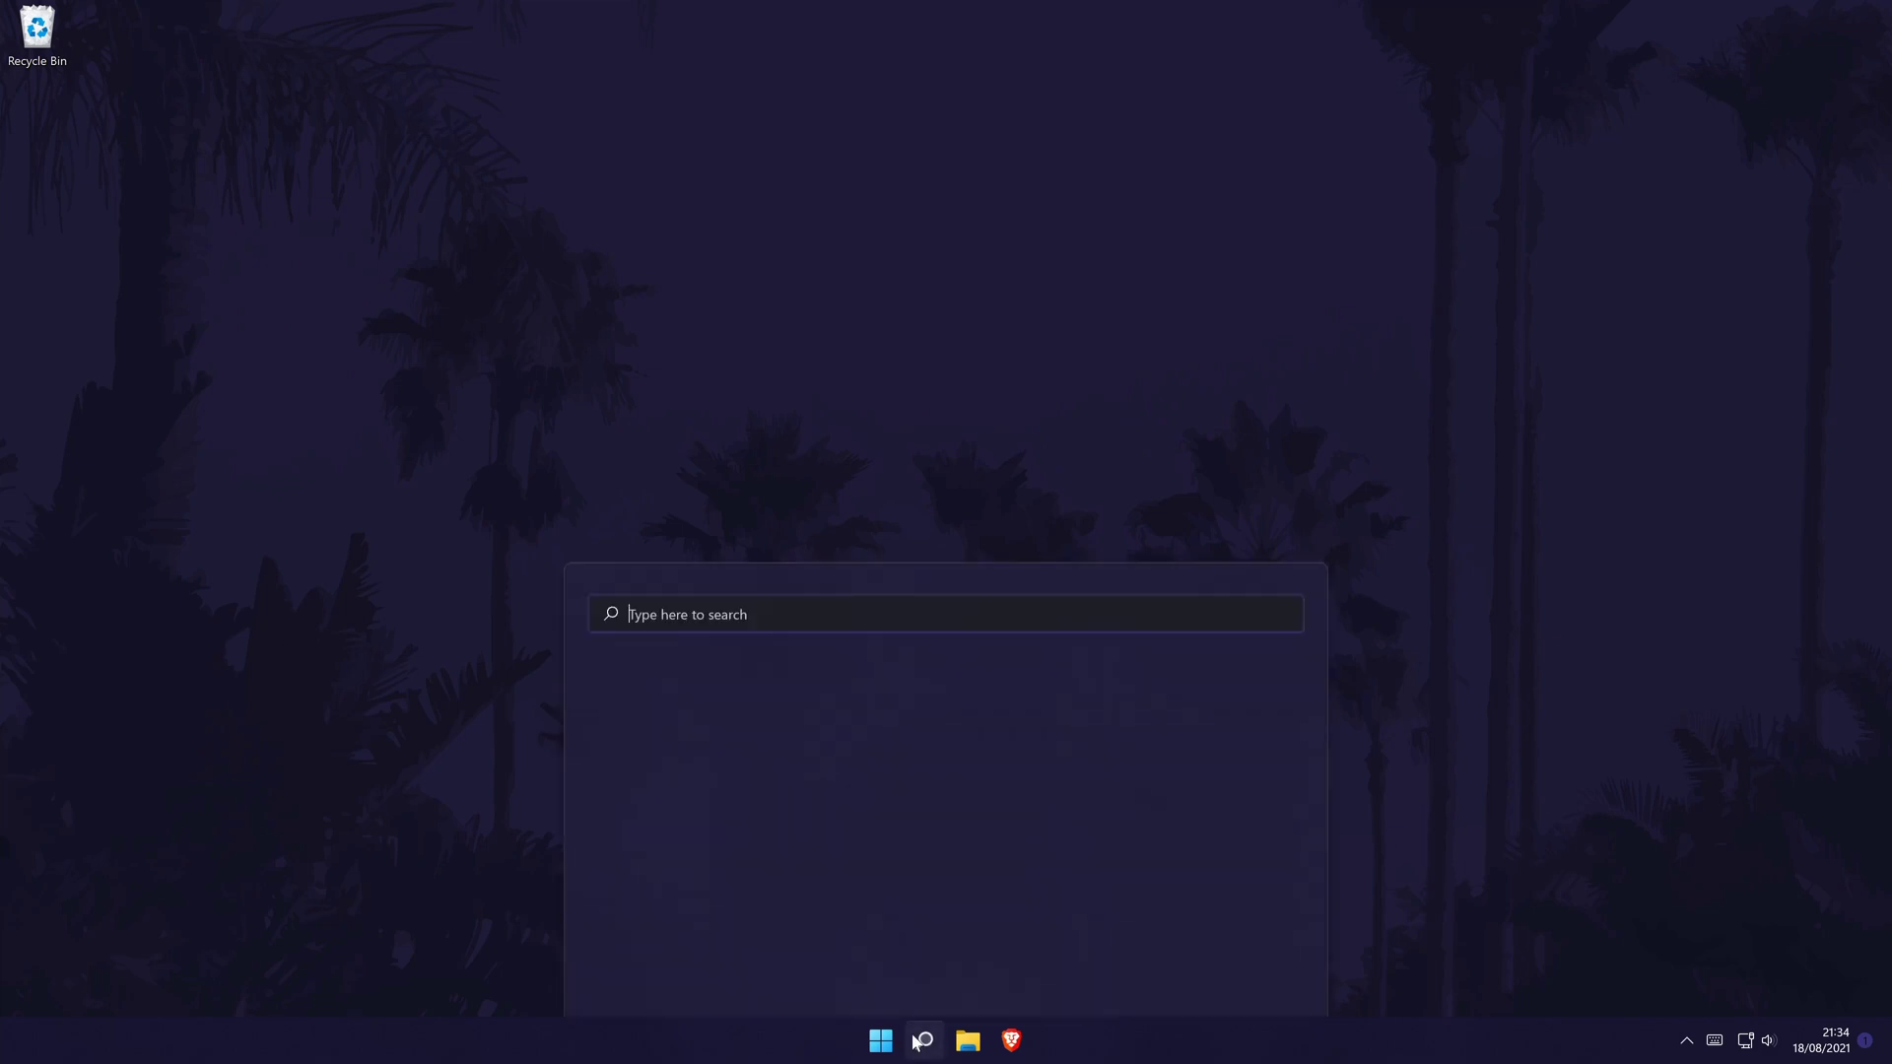
text(control)
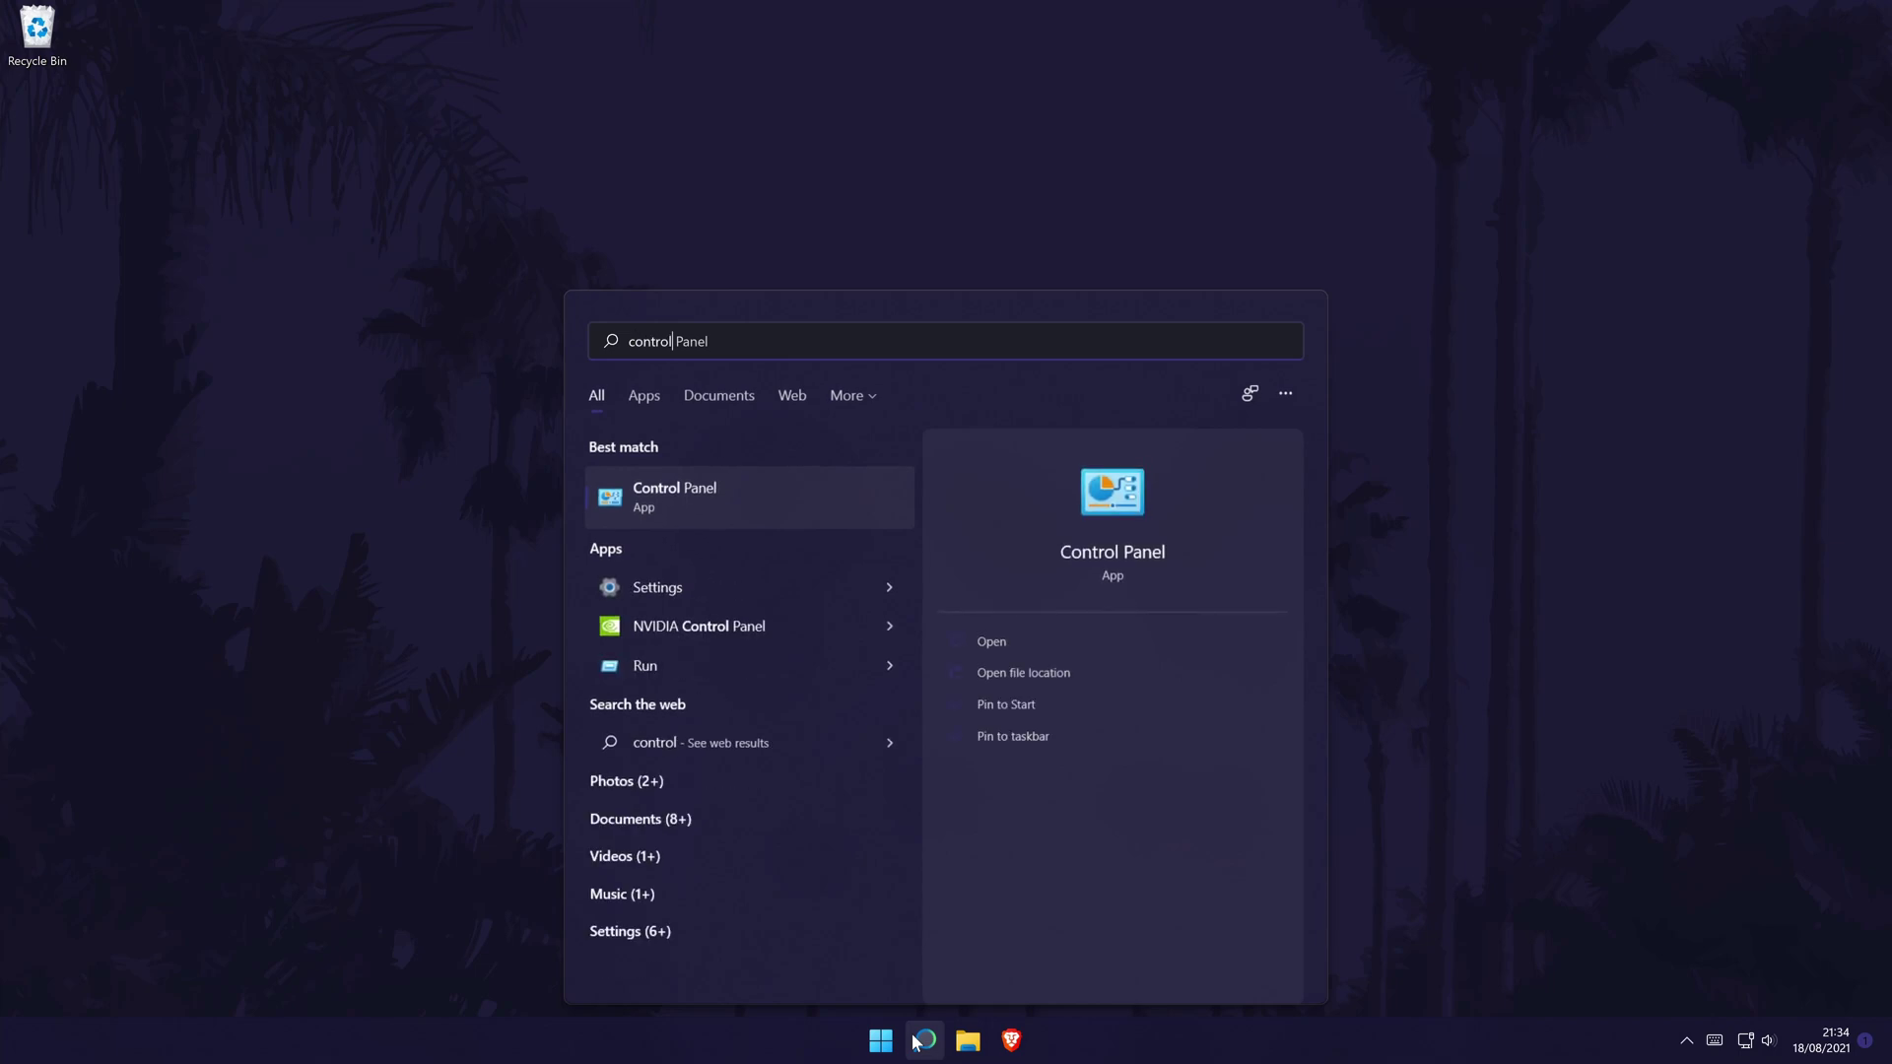
click(737, 480)
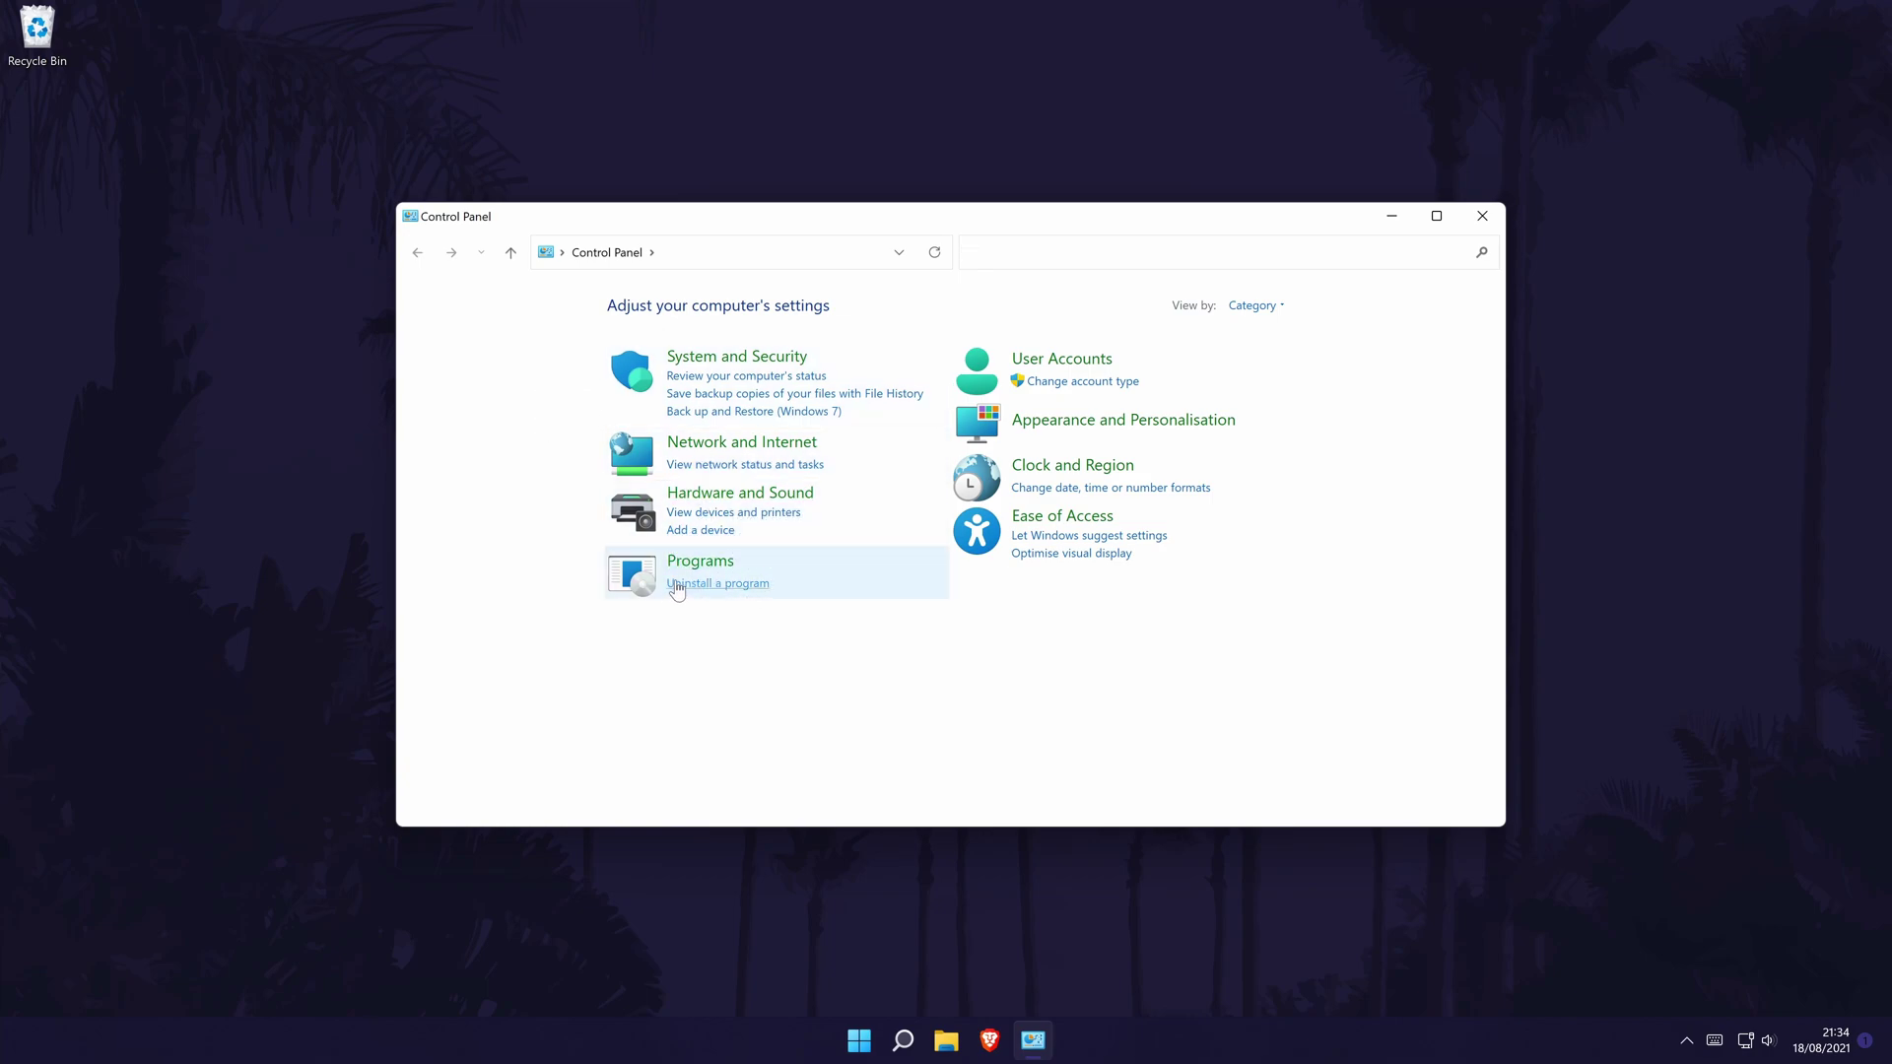
click(727, 585)
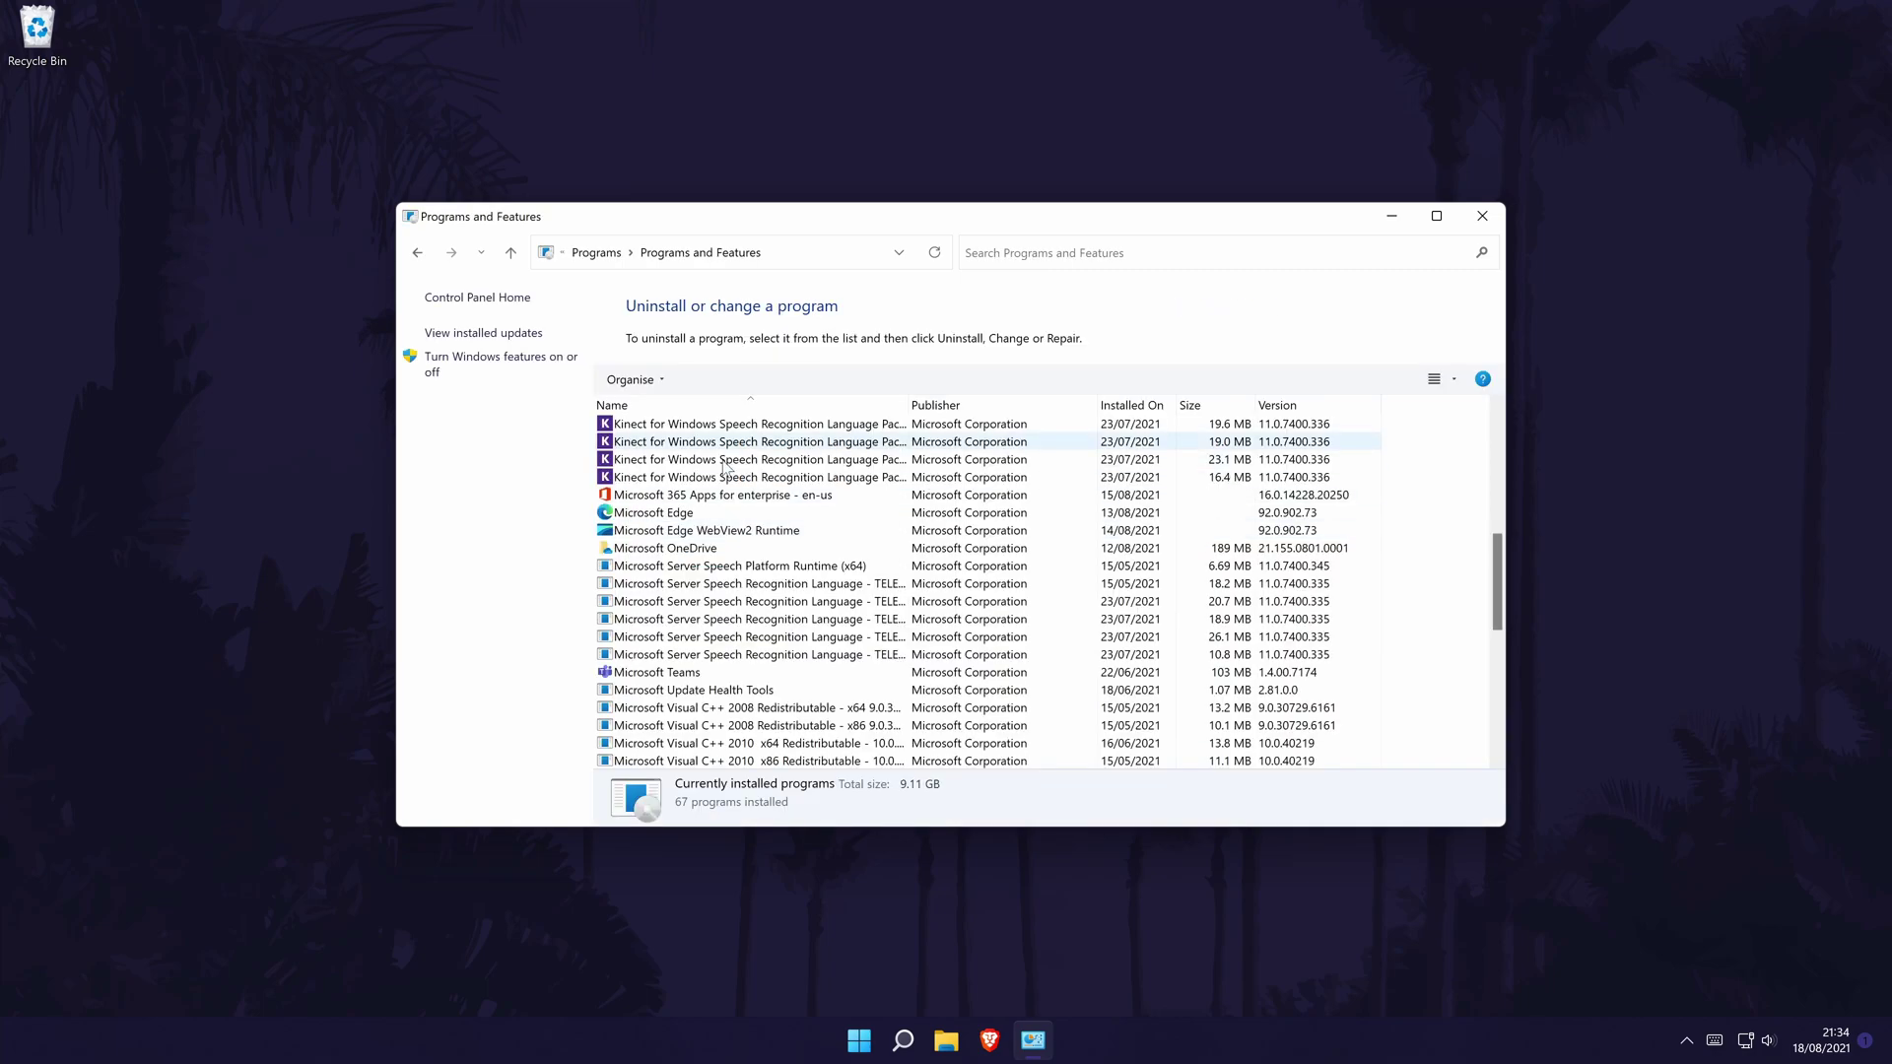
Step: Check the options for Microsoft Edge, Microsoft 365 Apps, Edge WebView2, OneDrive and speech runtime
right_click(670, 513)
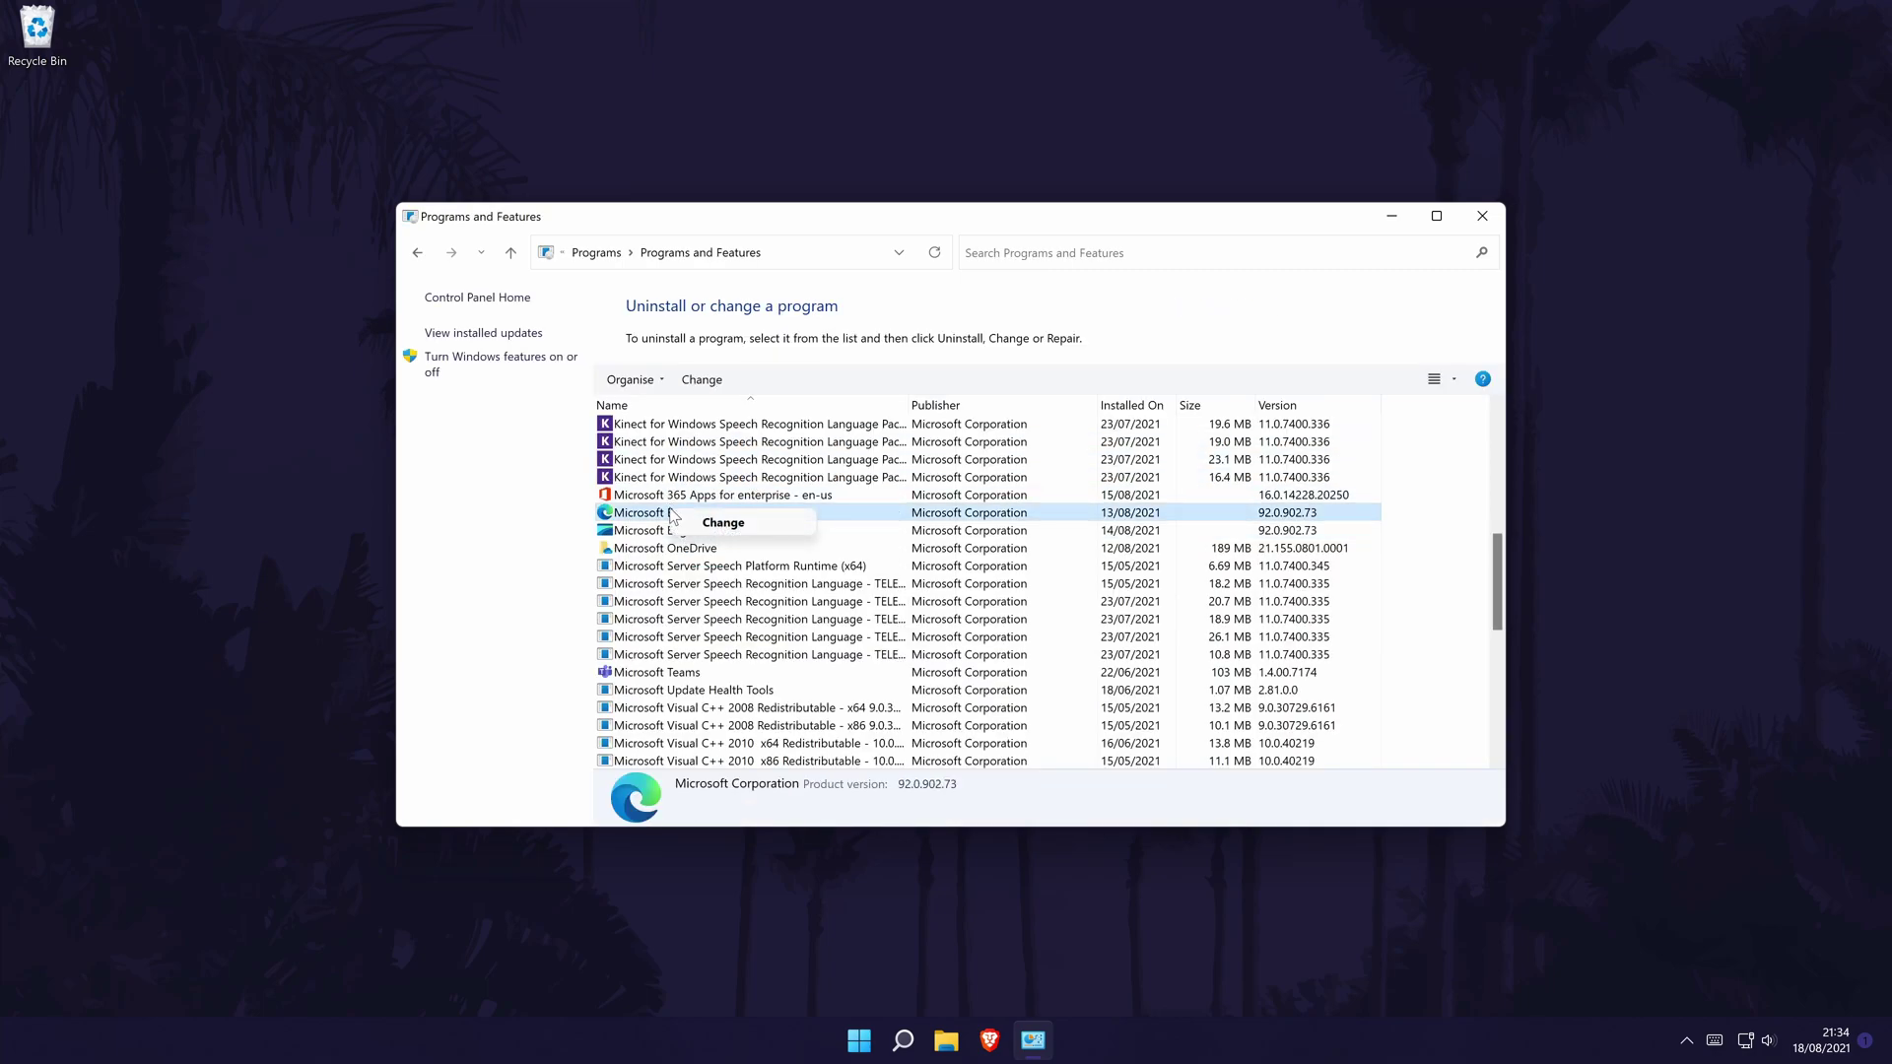
right_click(678, 497)
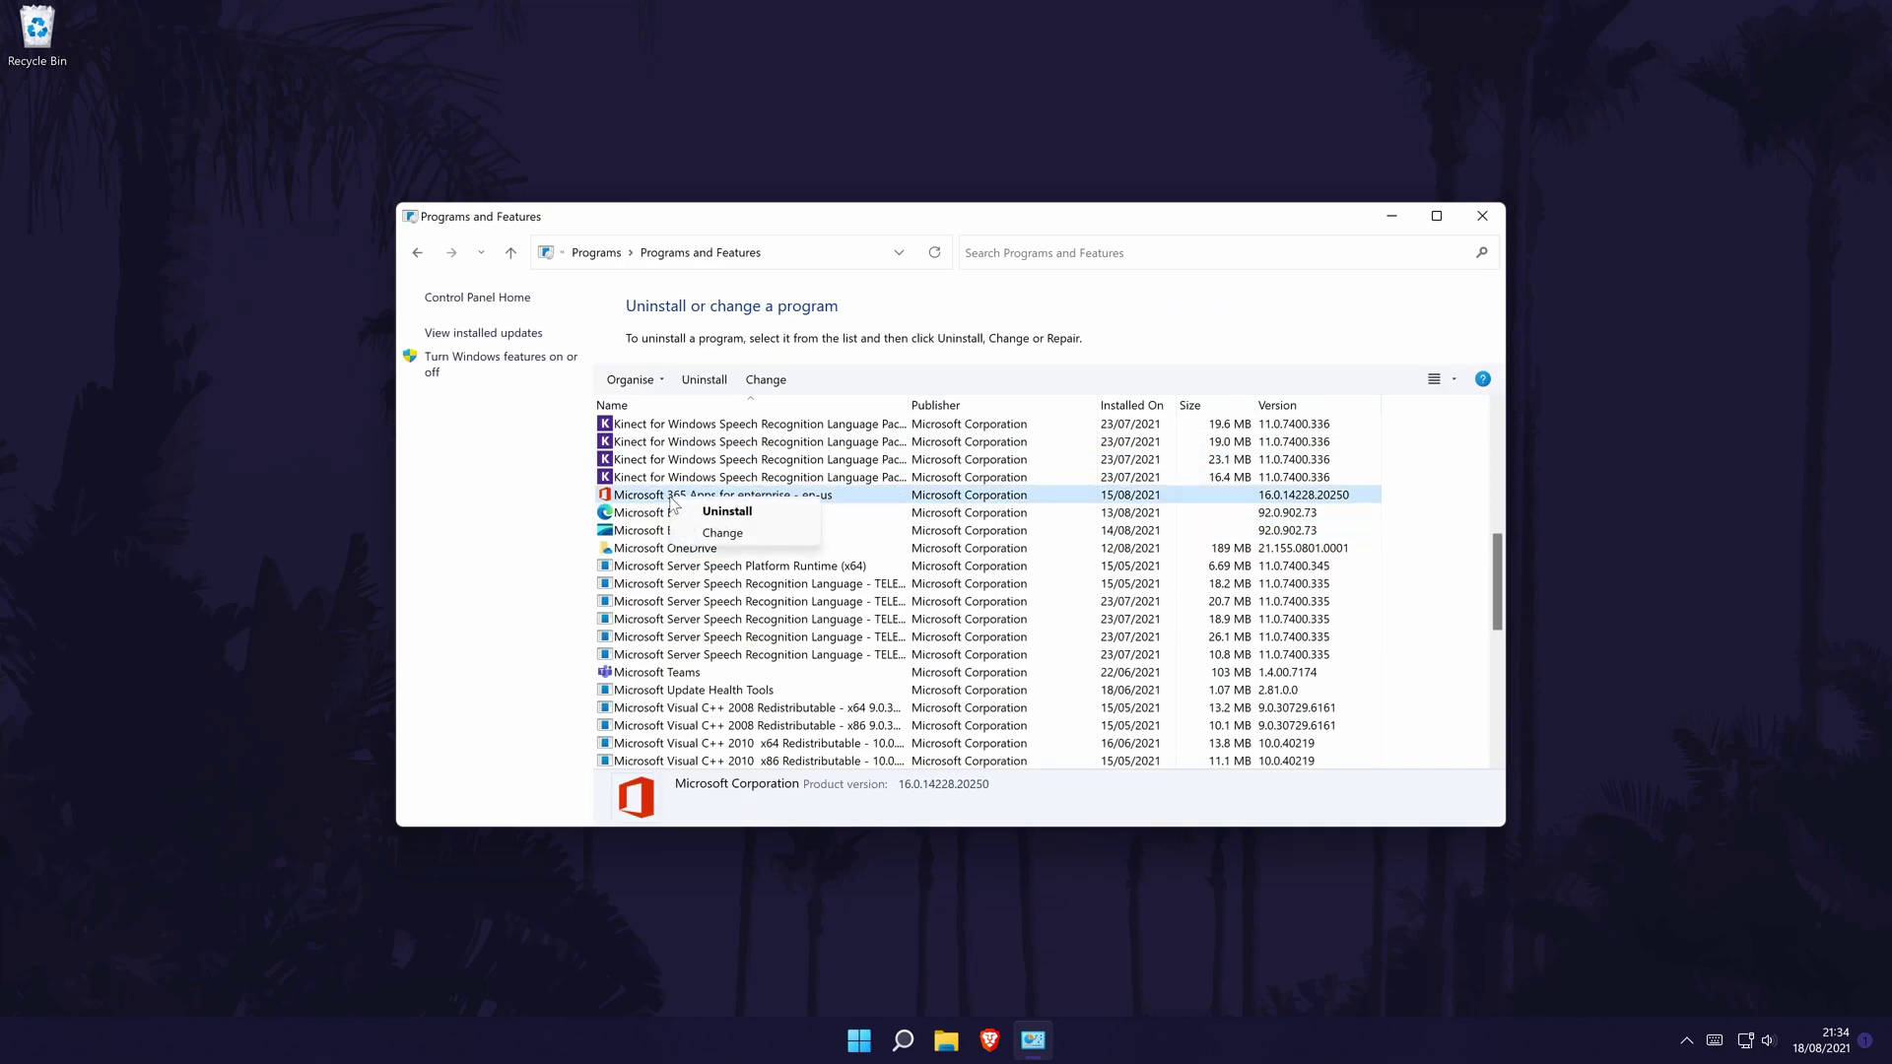
right_click(622, 534)
right_click(606, 549)
right_click(810, 566)
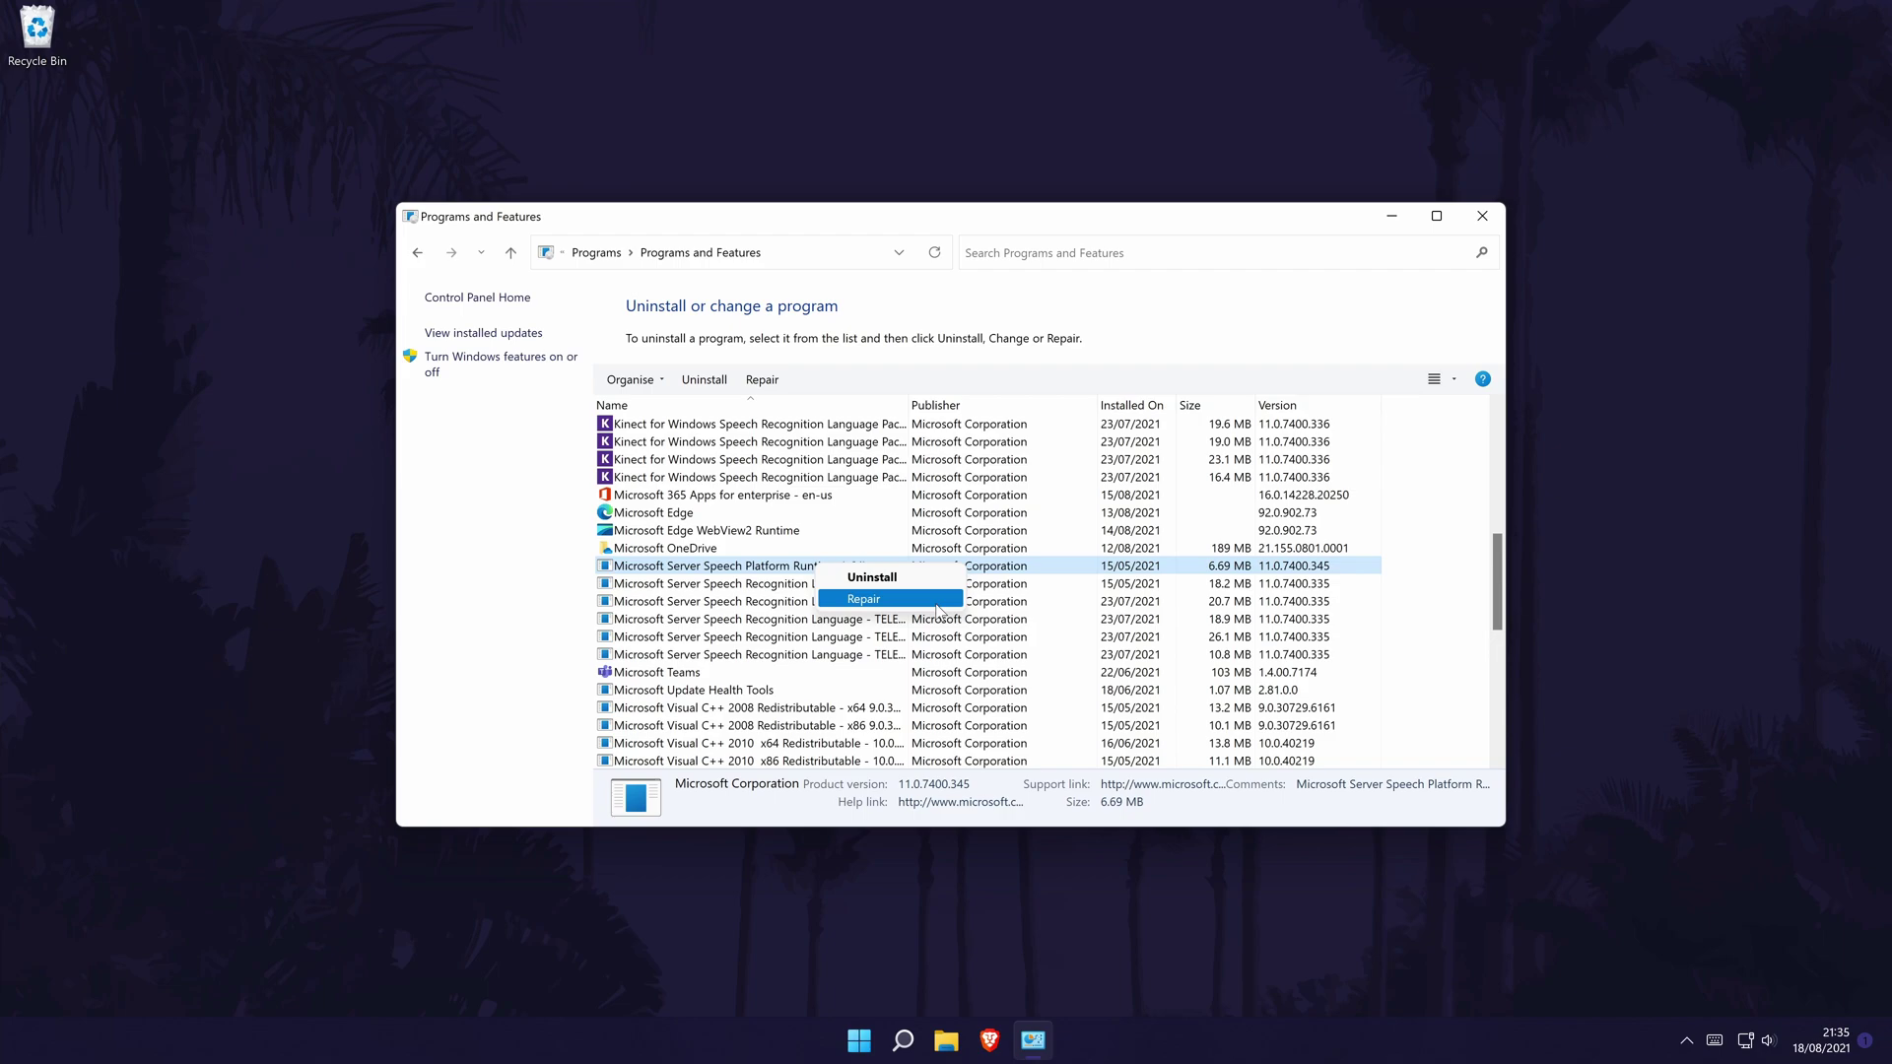
right_click(692, 520)
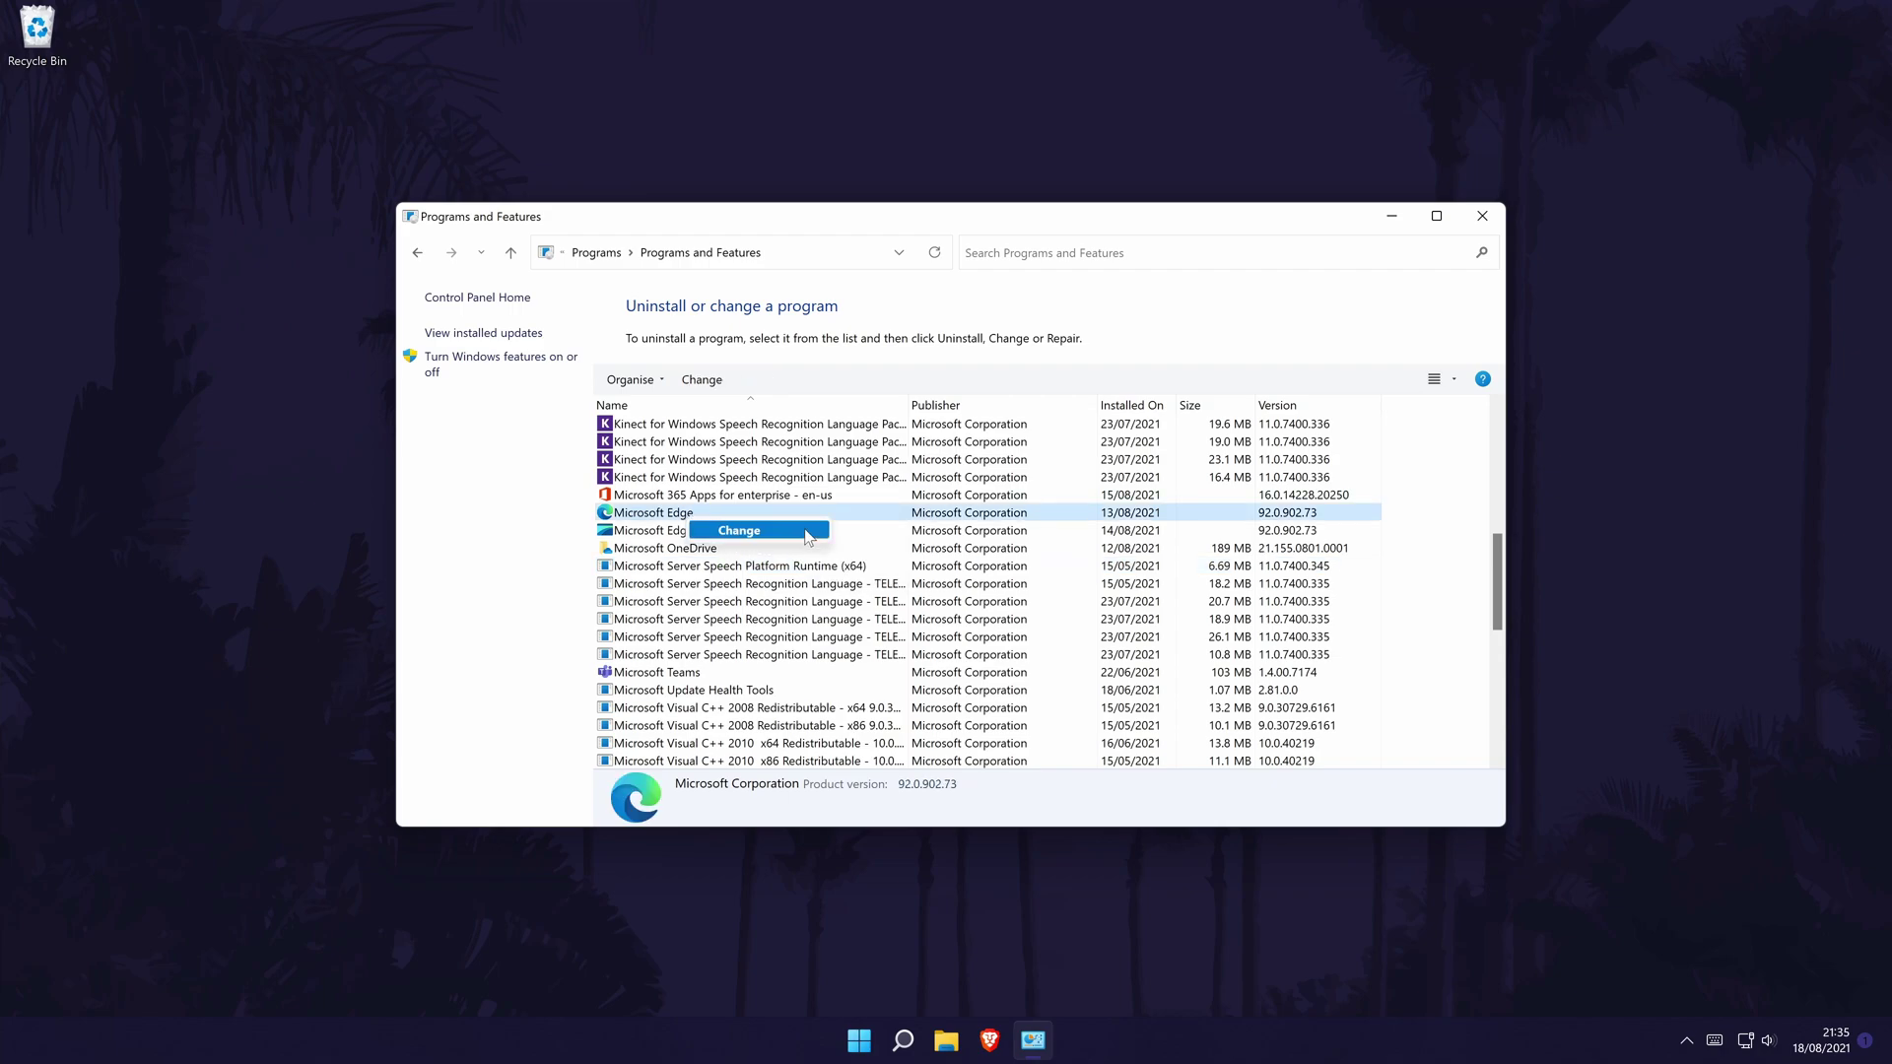
click(791, 544)
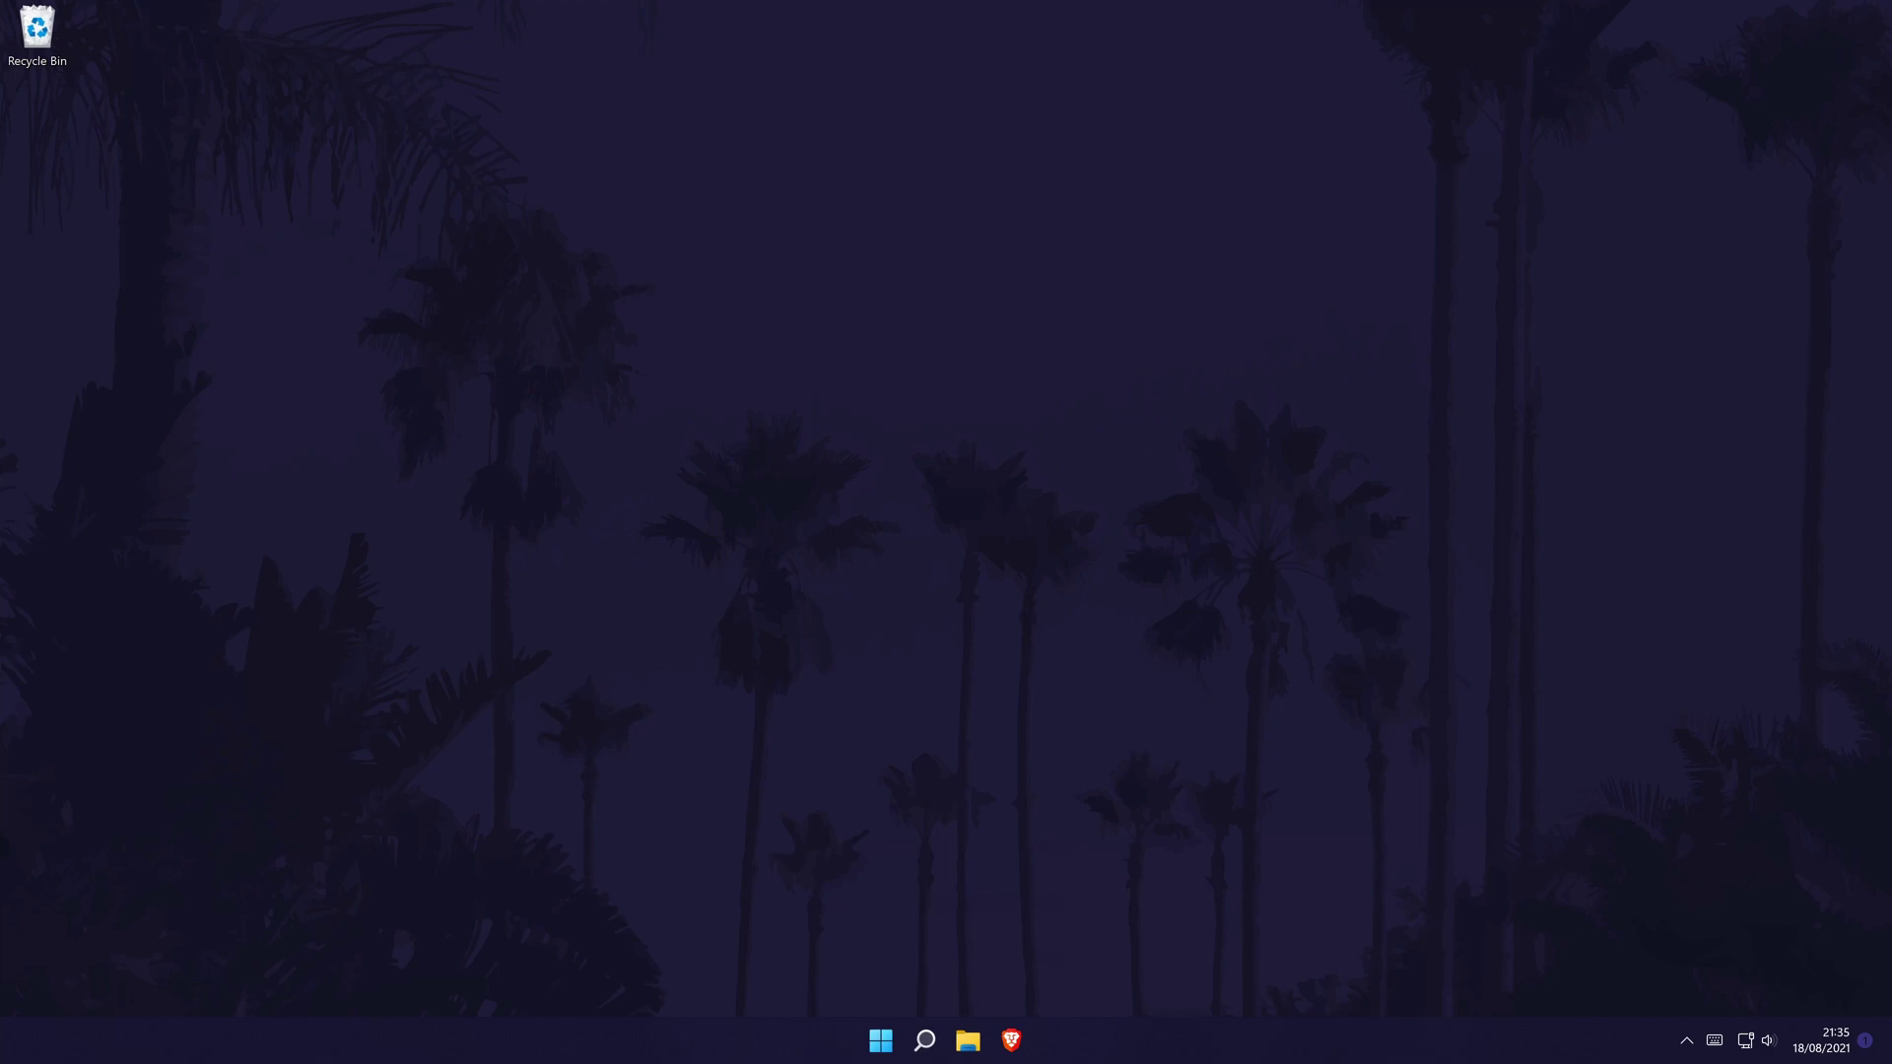
Step: Open Settings > Apps > Apps & features and show Adobe Genuine Service's uninstall menu
click(926, 1037)
text(settings)
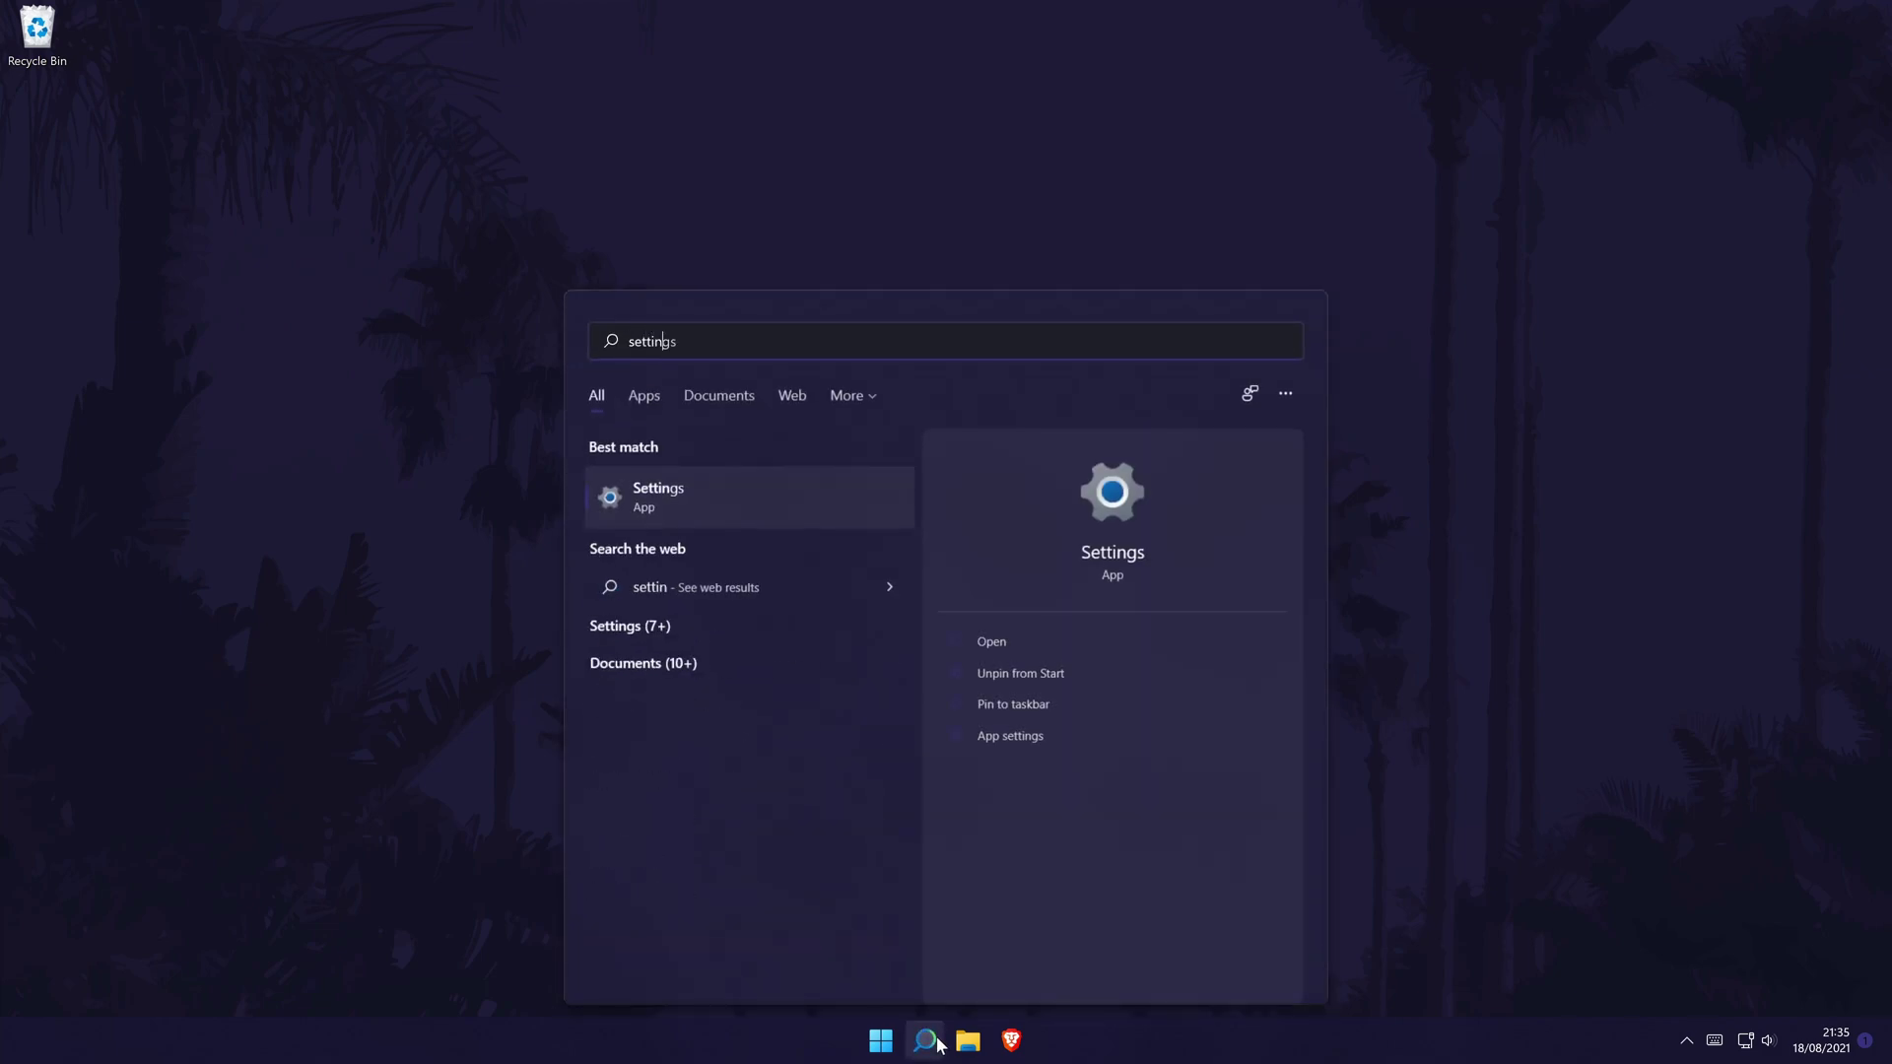
click(718, 495)
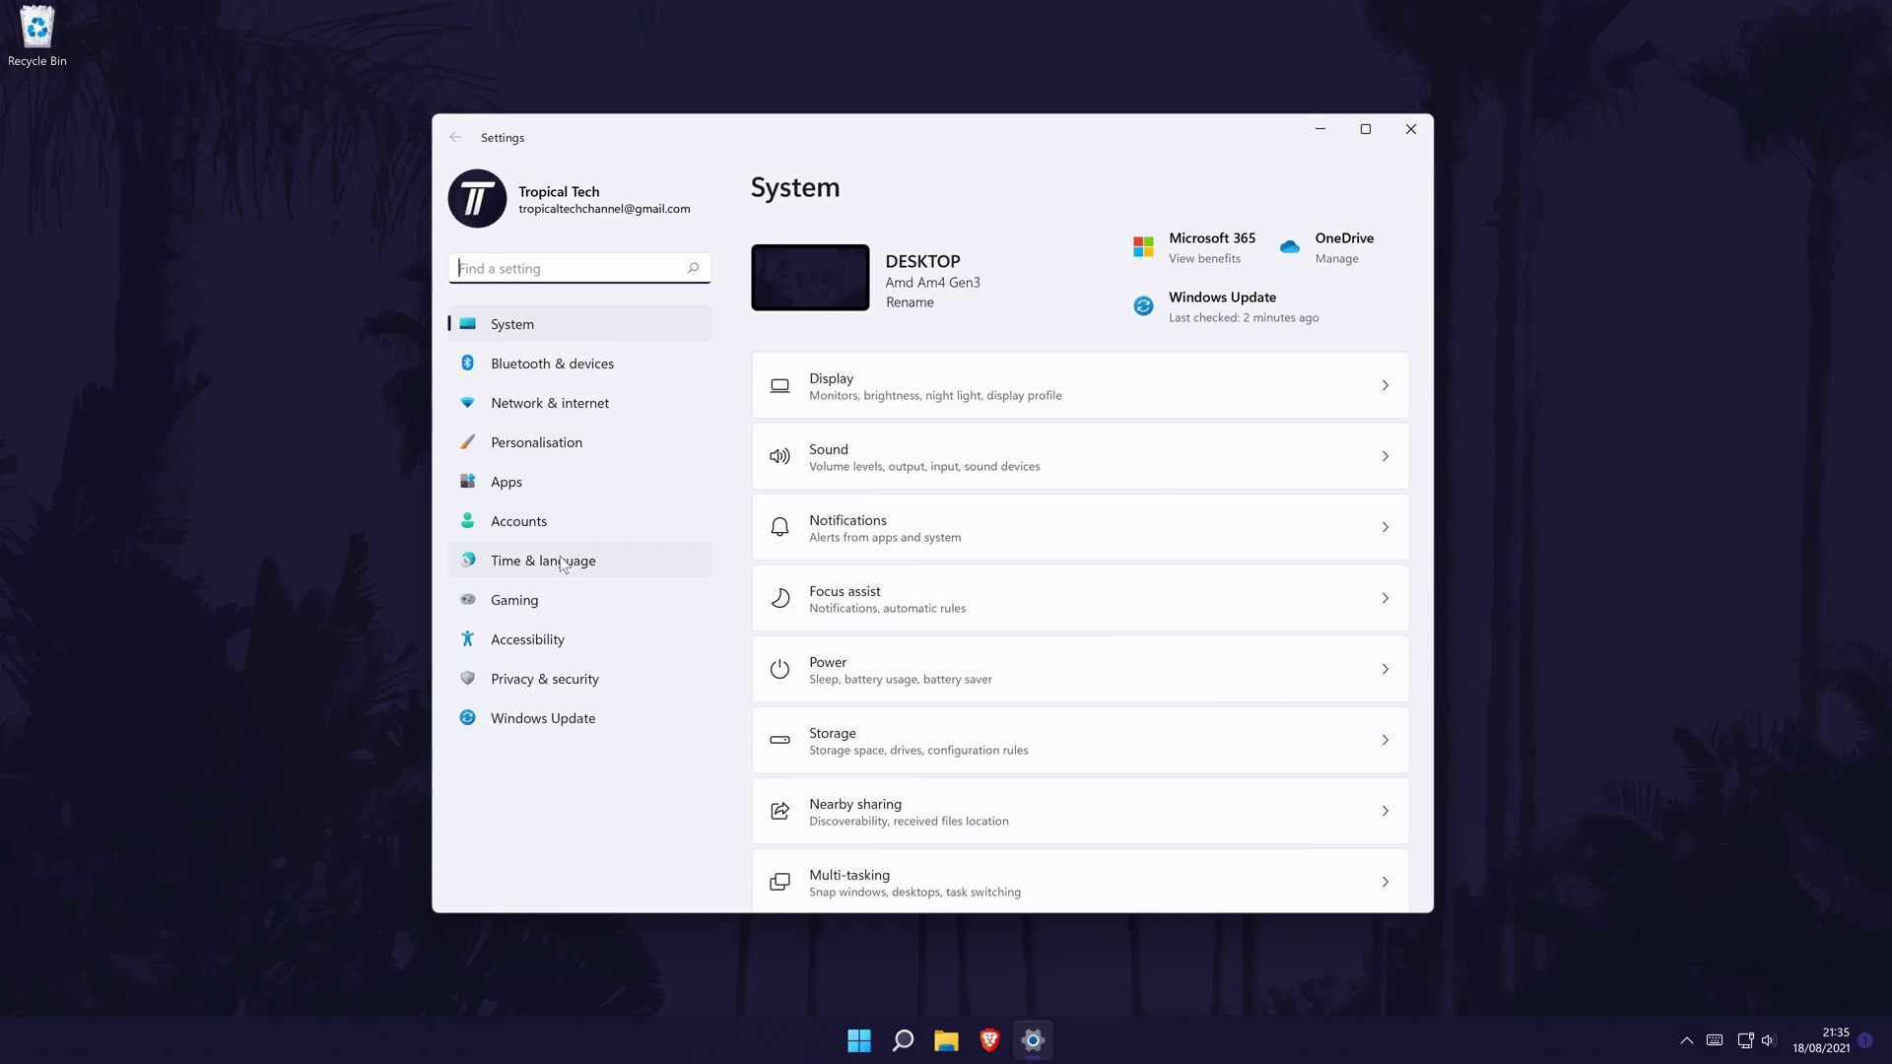
click(554, 485)
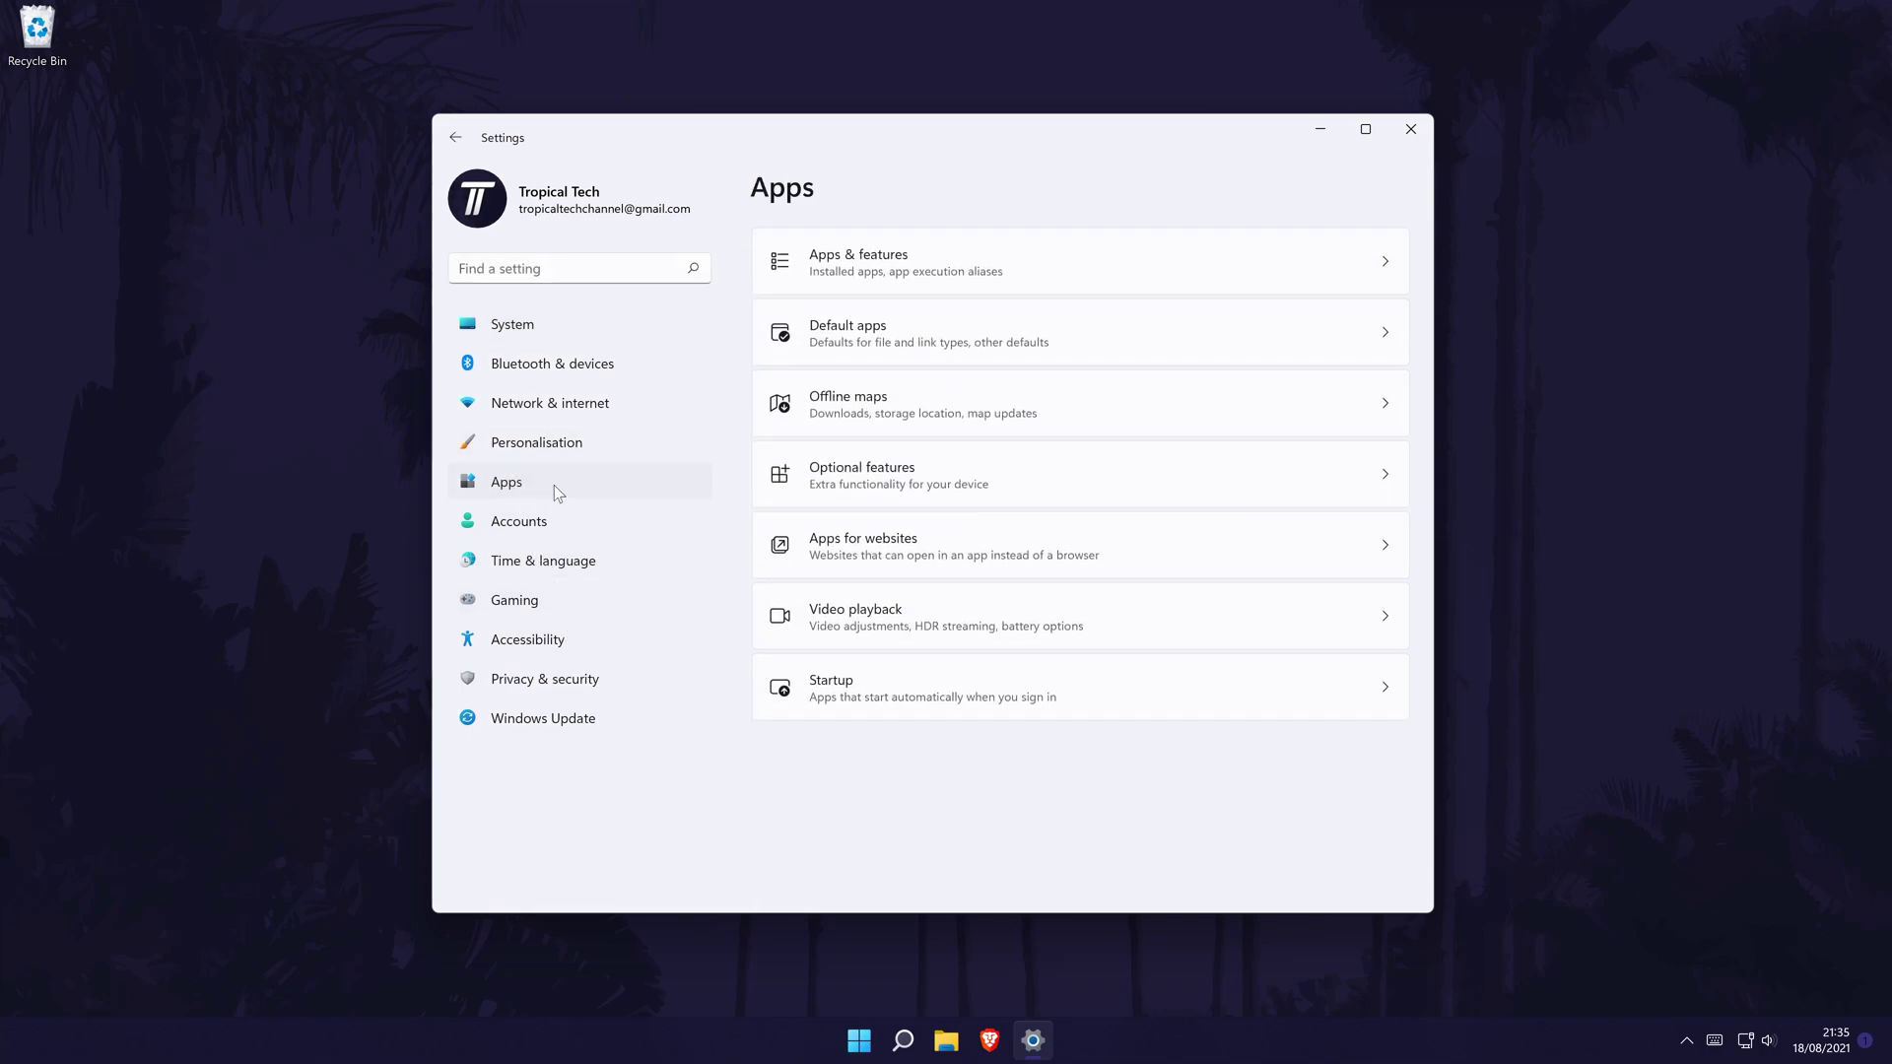
click(1023, 265)
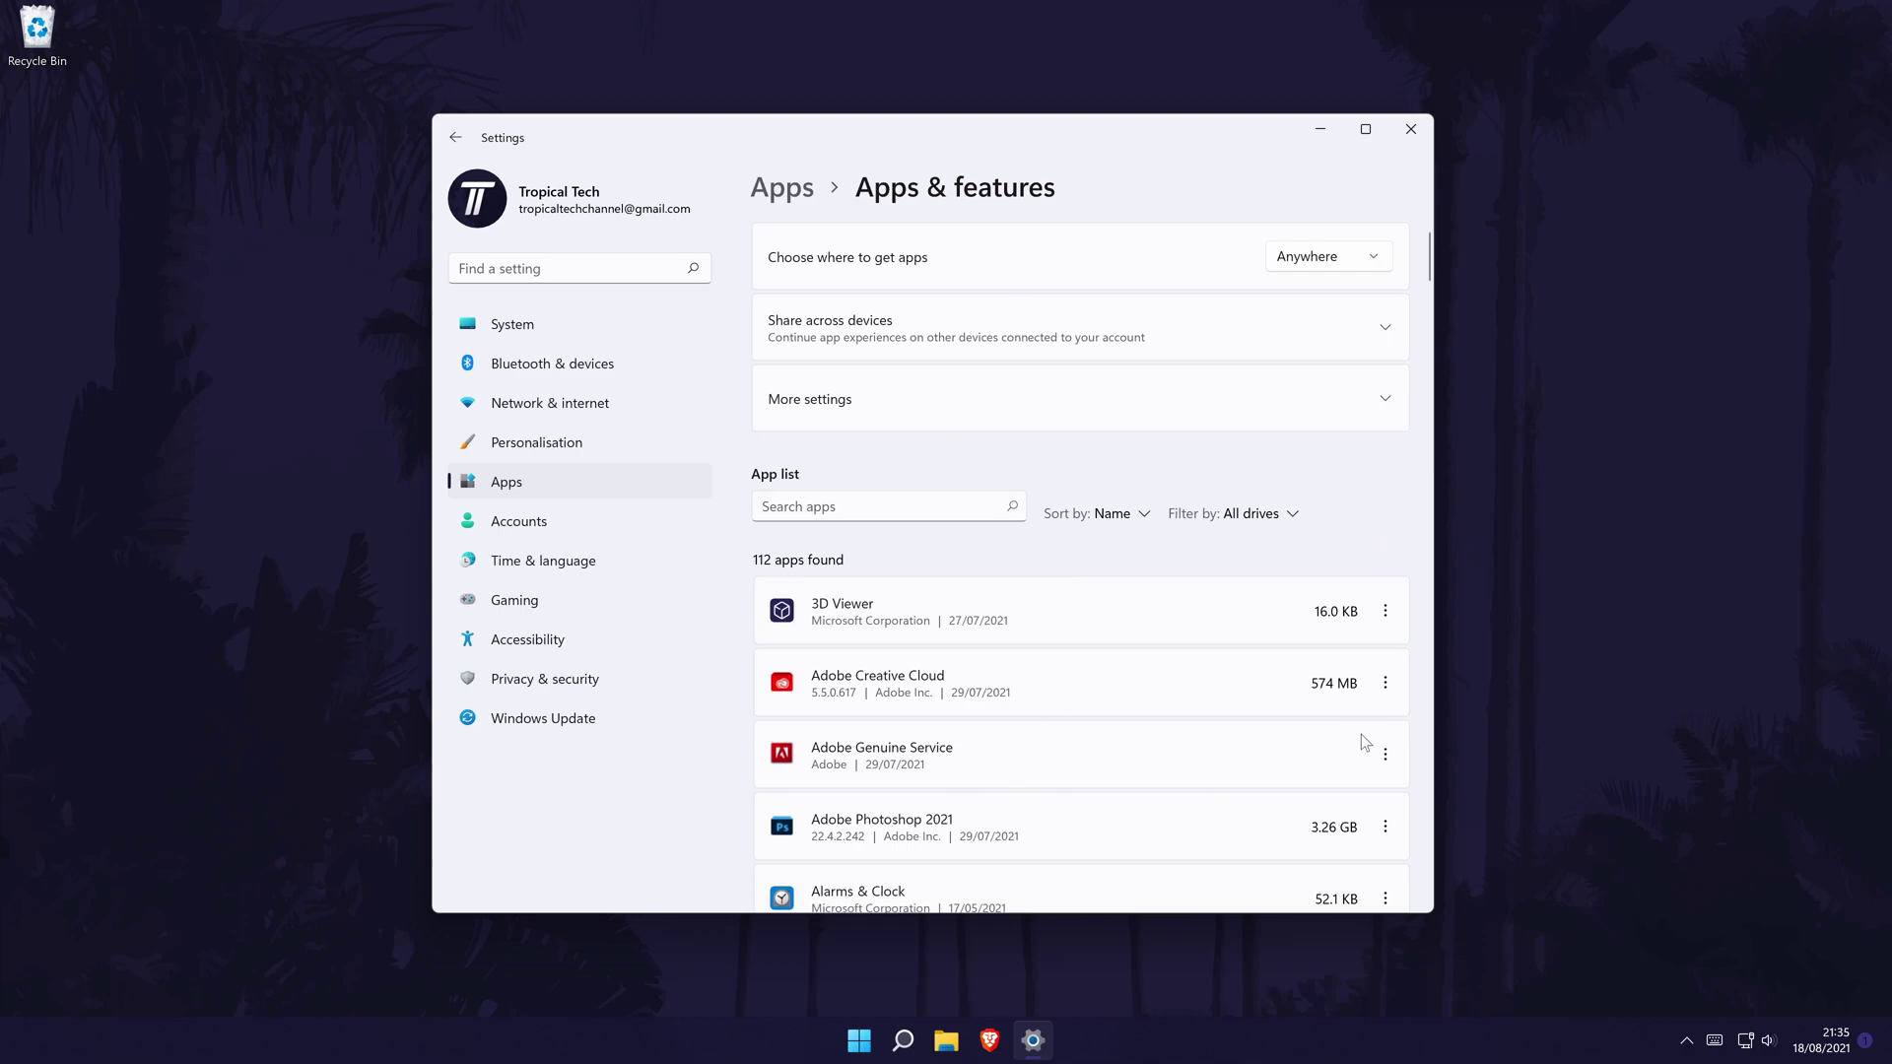
click(1385, 753)
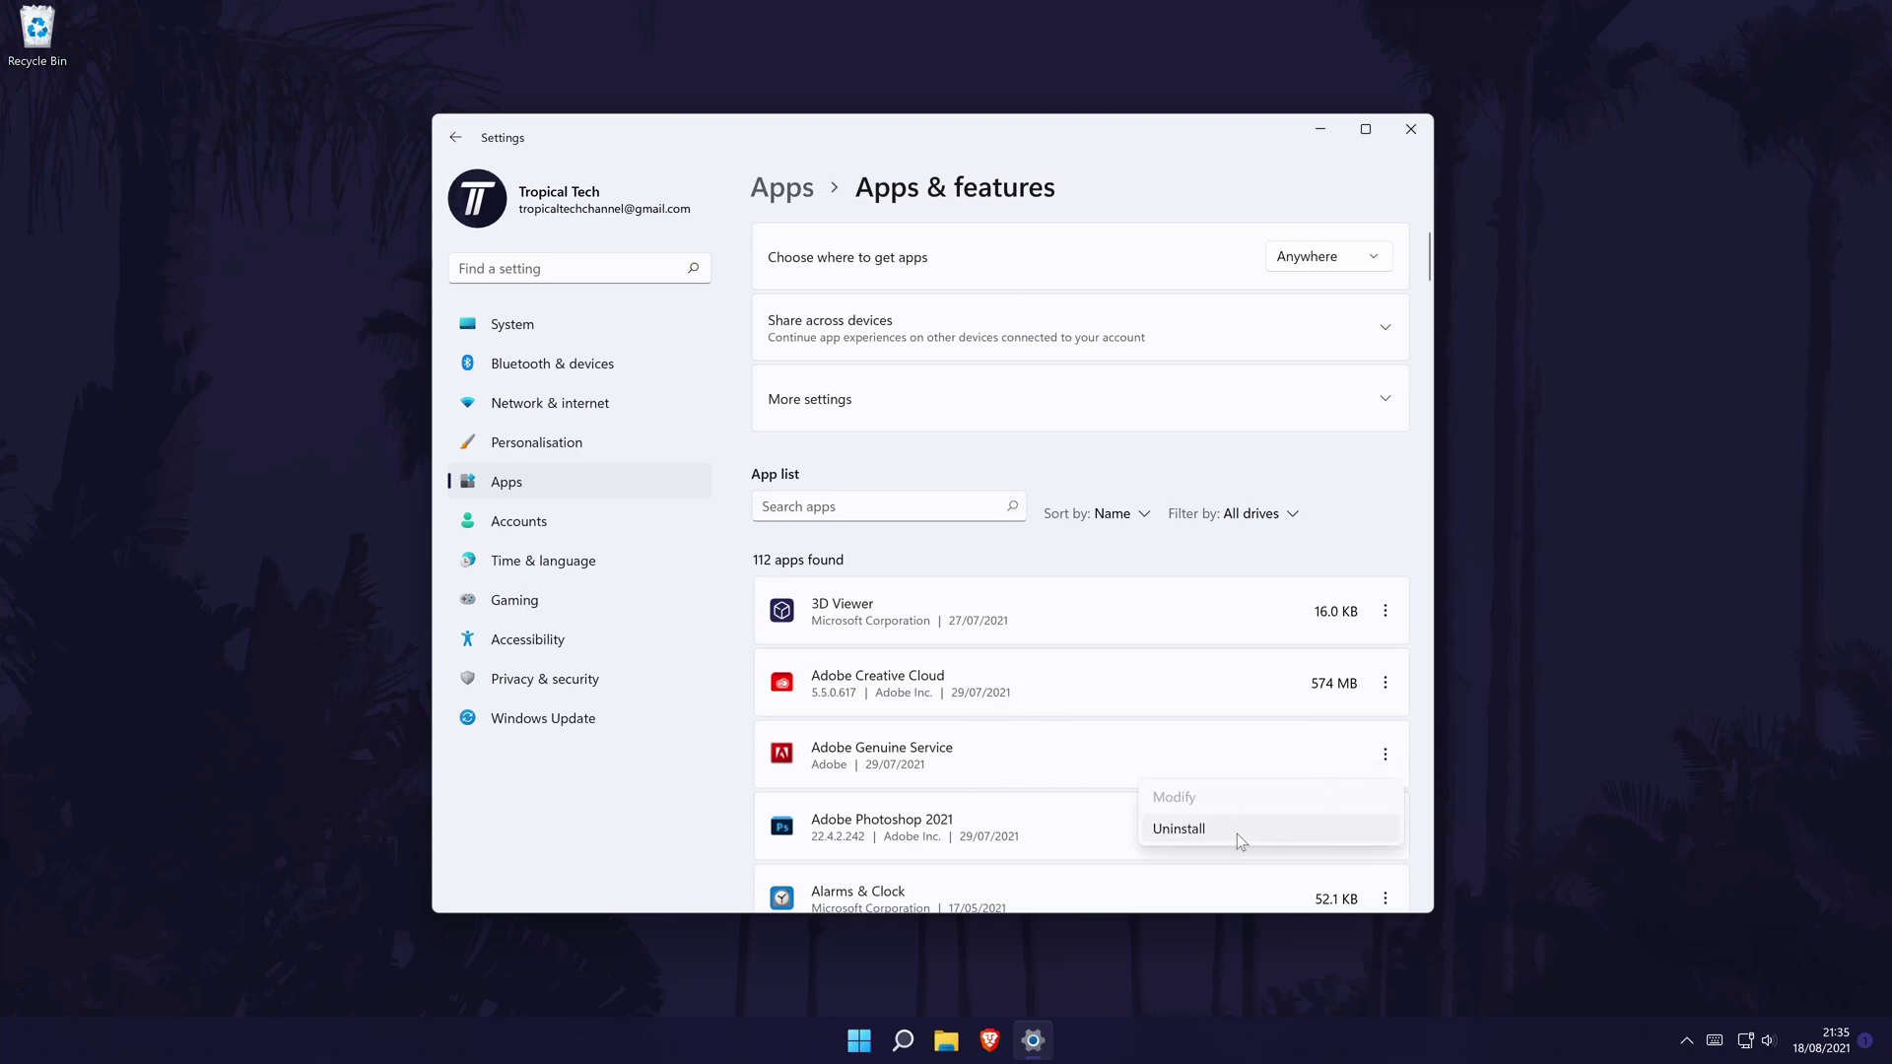